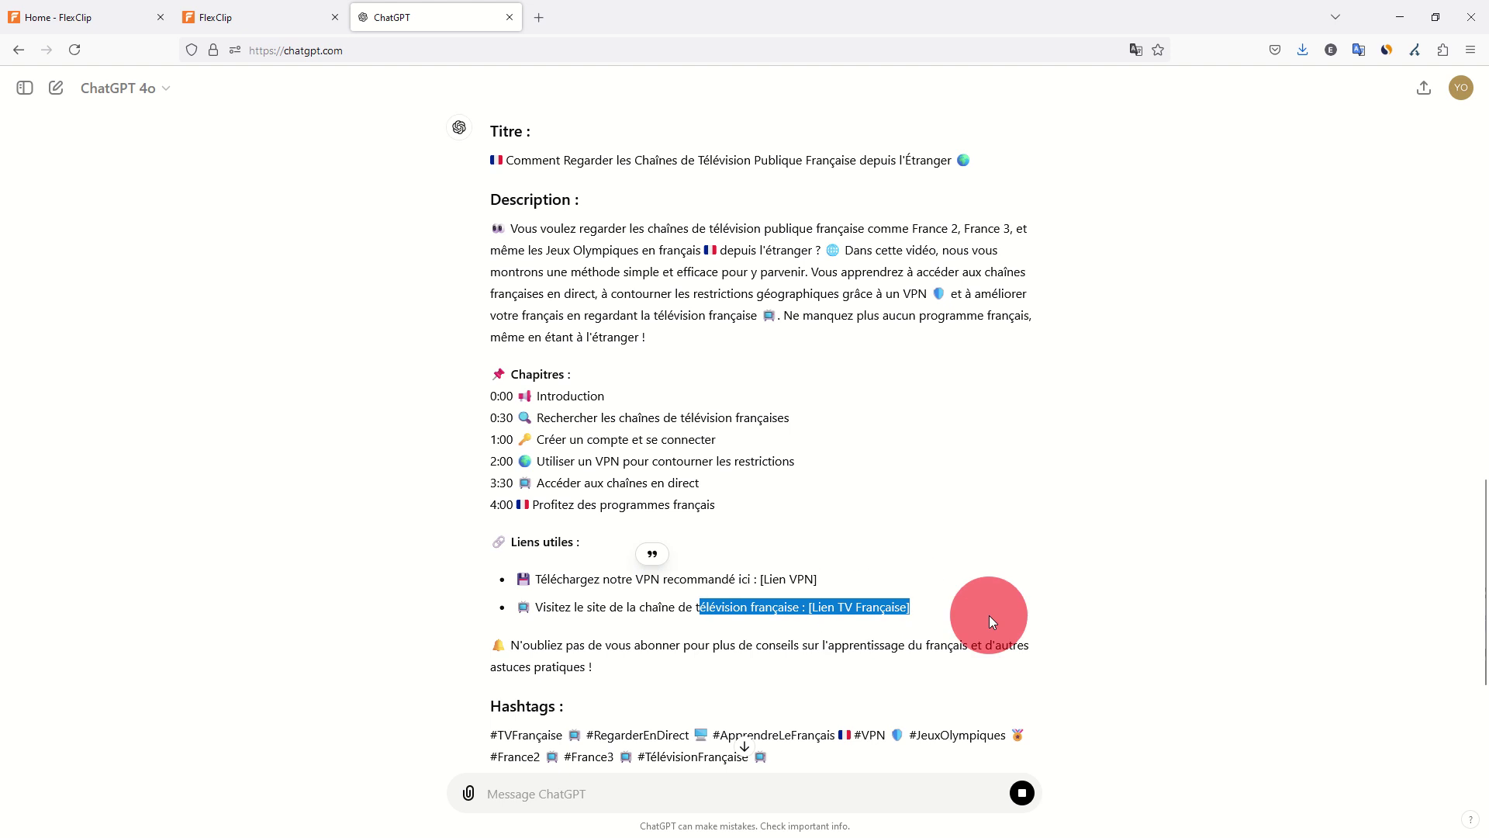
Step: Ask ChatGPT to redo the video details in English with the message "fais le en anglais"
{"action": "scroll", "coordinate": [816, 617], "scroll_direction": "down", "scroll_amount": 4}
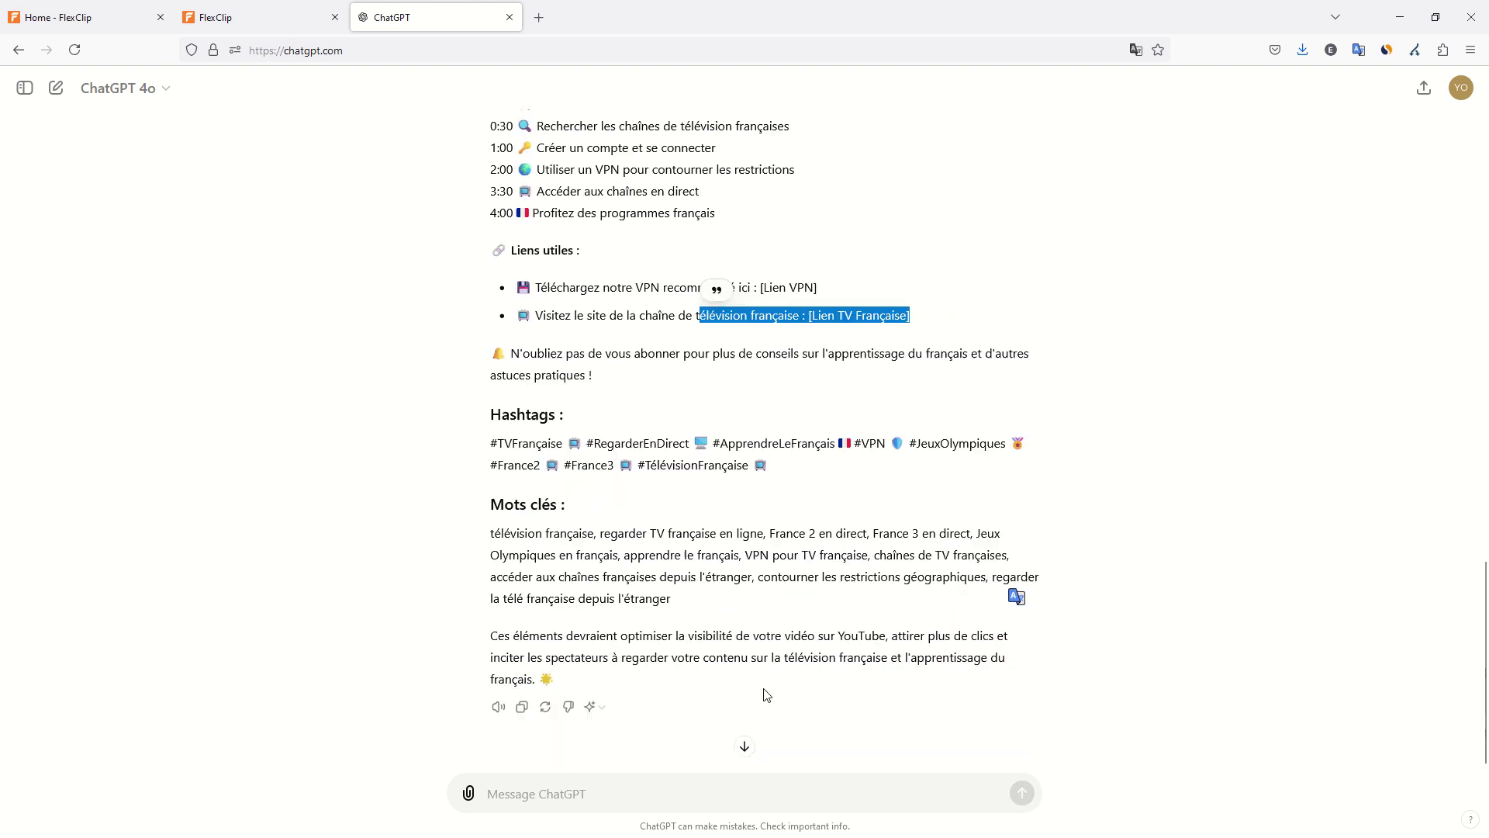
{"action": "left_click", "coordinate": [633, 797]}
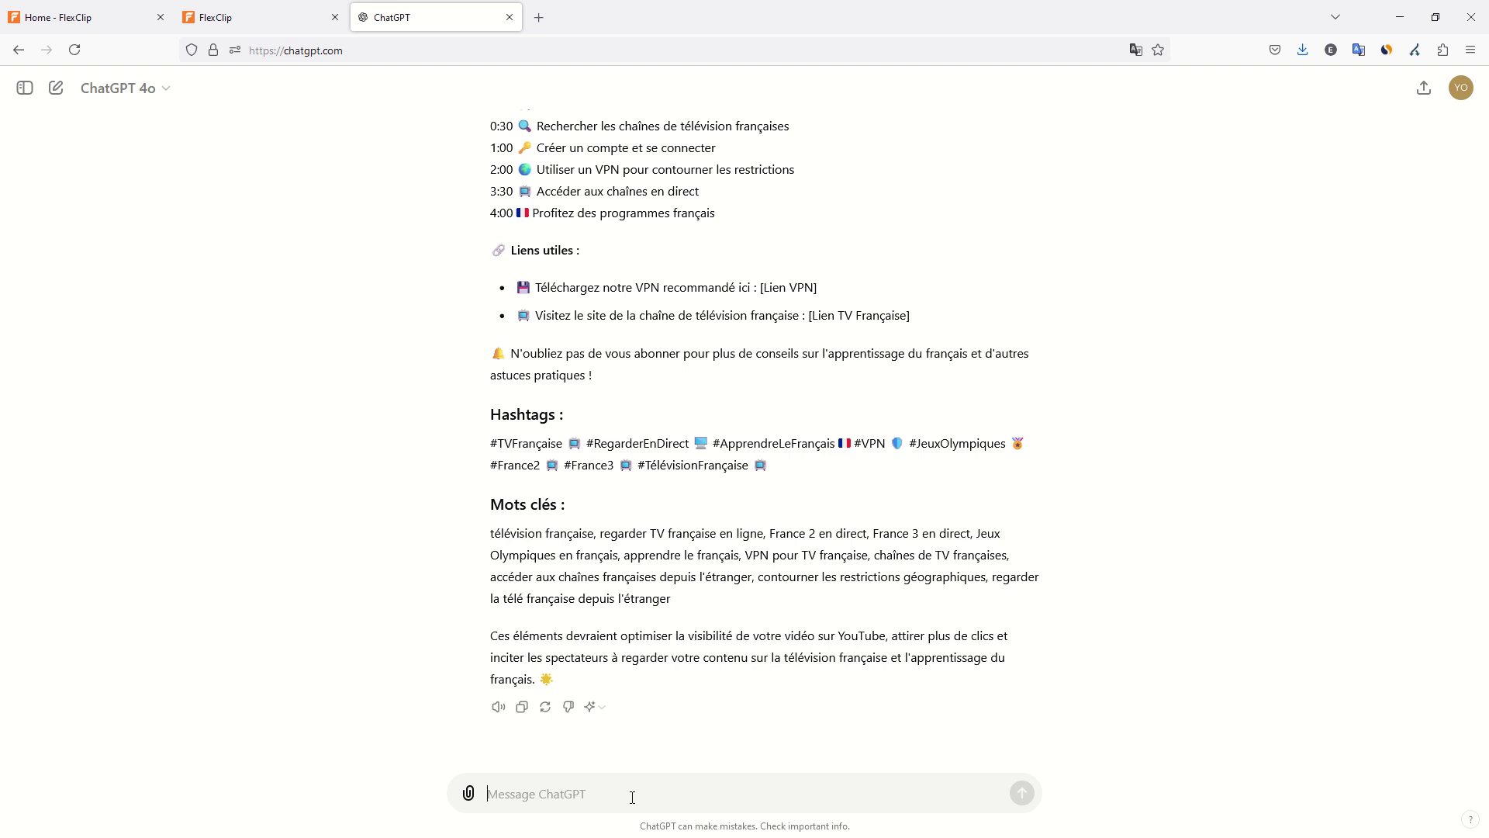
{"action": "type", "text": "fais le e"}
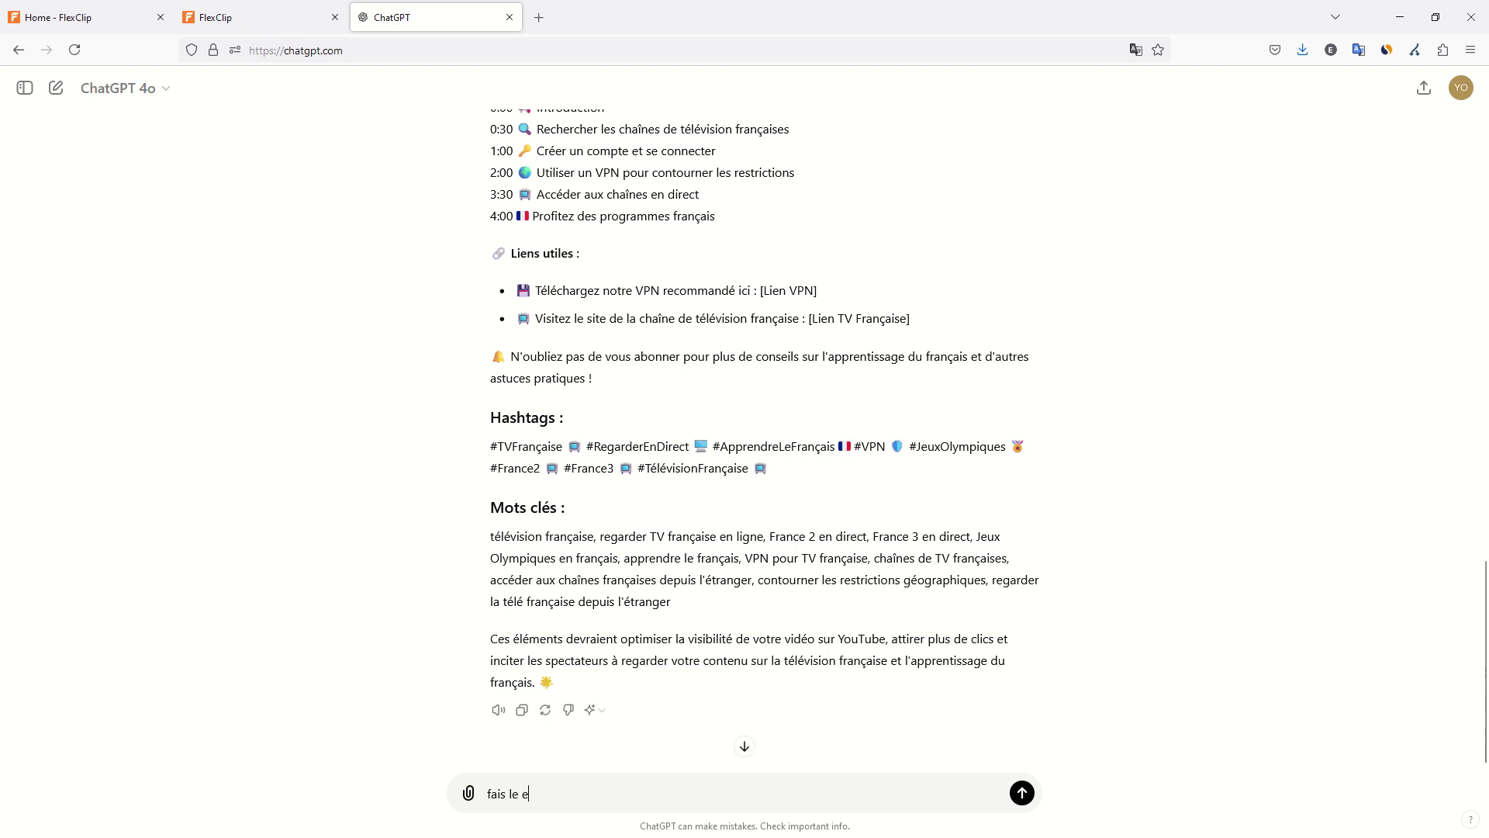
{"action": "type", "text": "n anglais"}
{"action": "key", "text": "Return"}
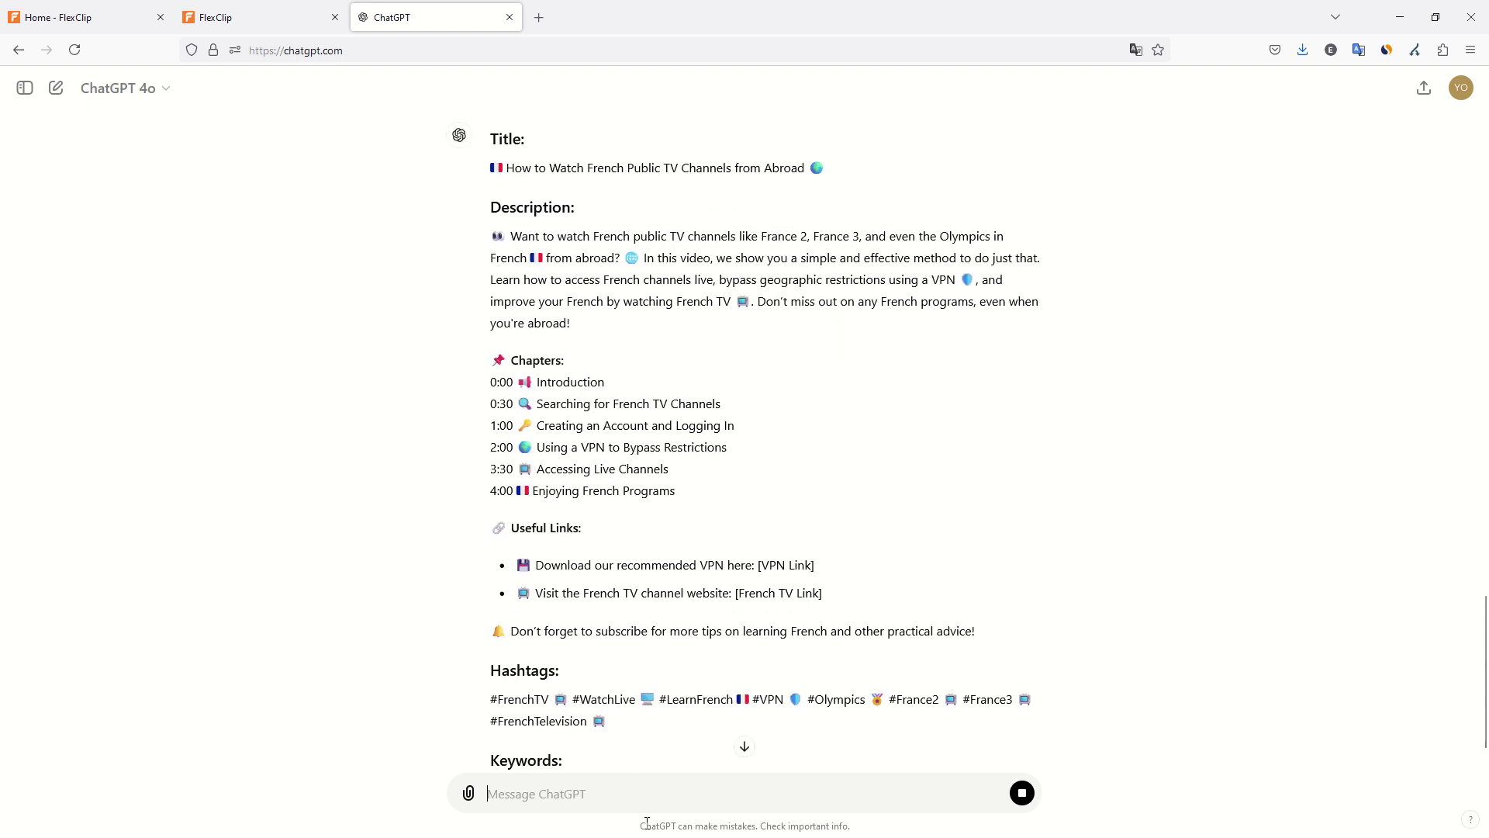
Step: Open YouTube Studio in Chrome and copy the English title generated in ChatGPT
{"action": "key", "text": "super"}
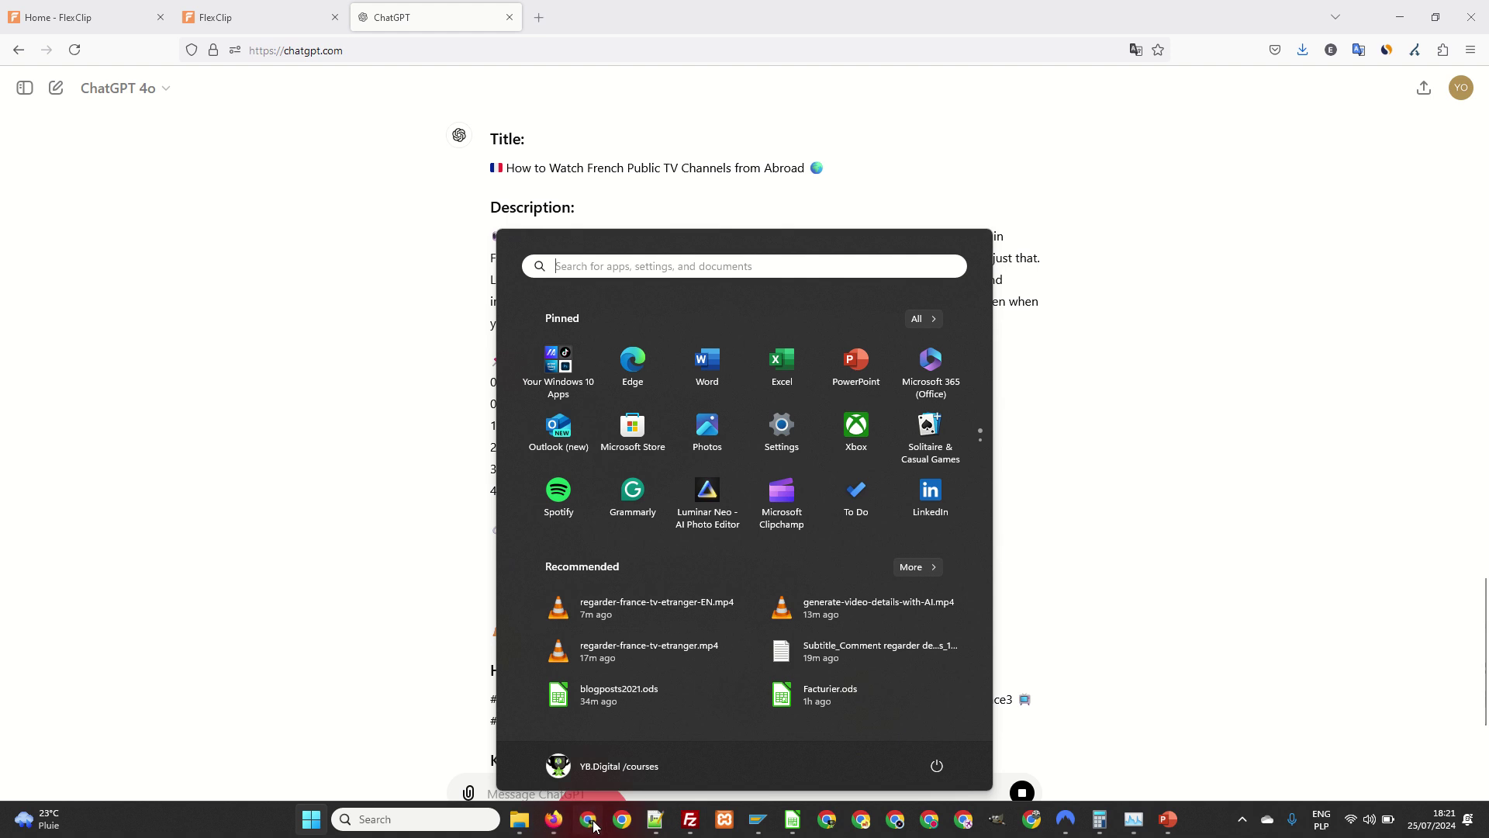
{"action": "left_click", "coordinate": [593, 814]}
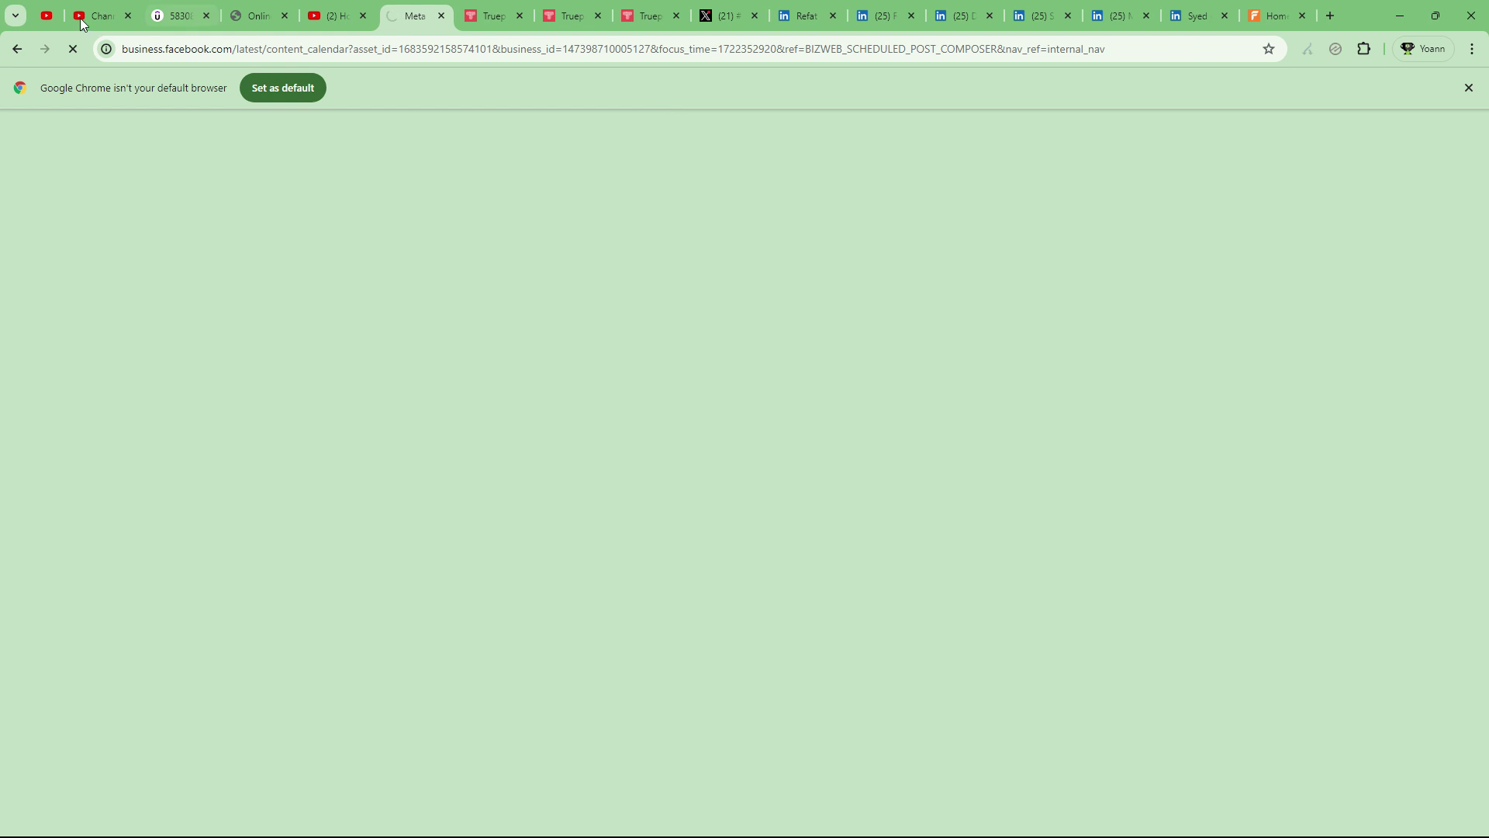
{"action": "left_click", "coordinate": [45, 16]}
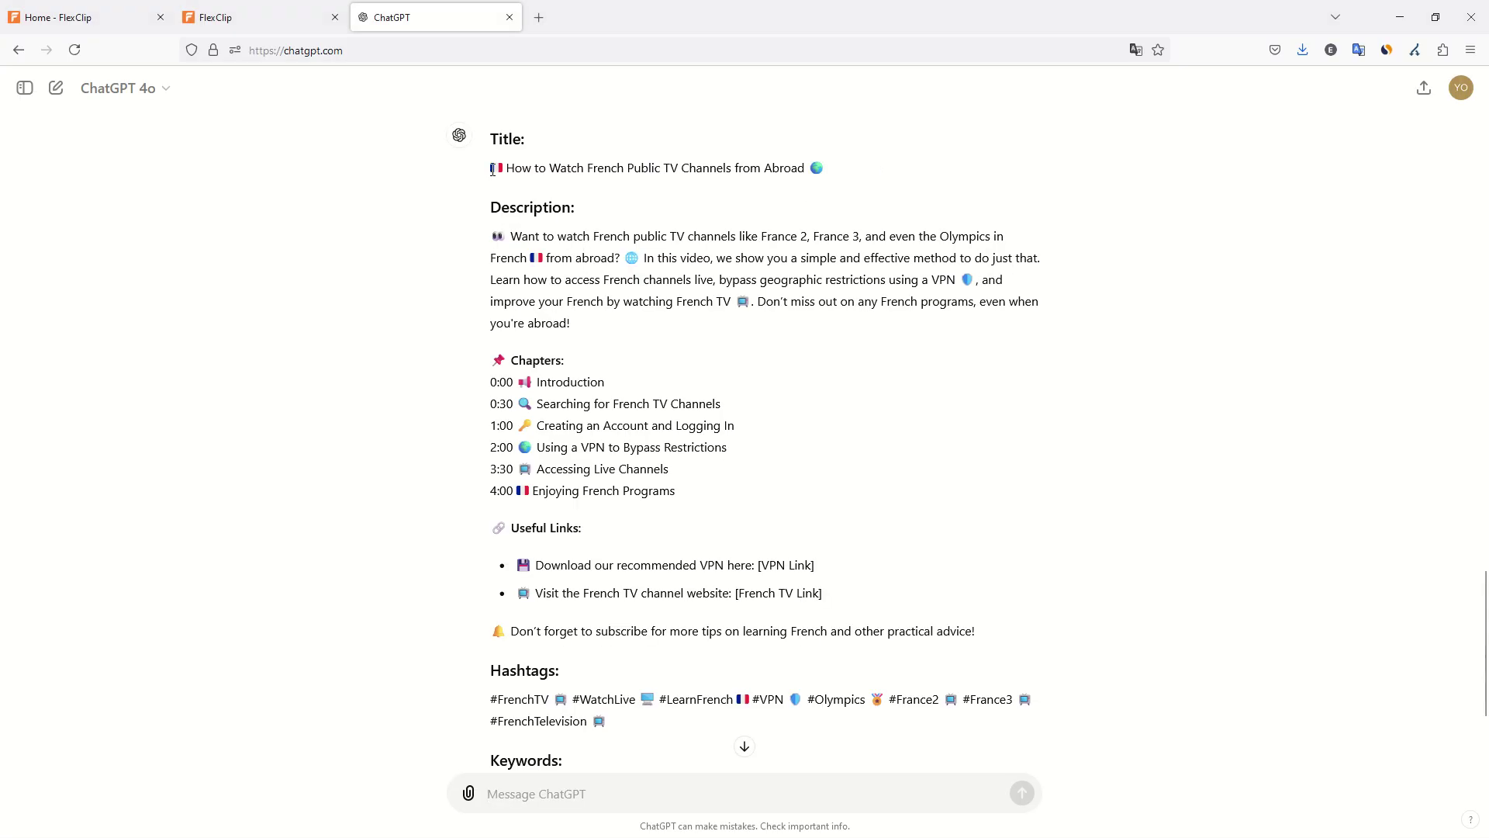
{"action": "left_click_drag", "start_coordinate": [492, 169], "coordinate": [835, 166]}
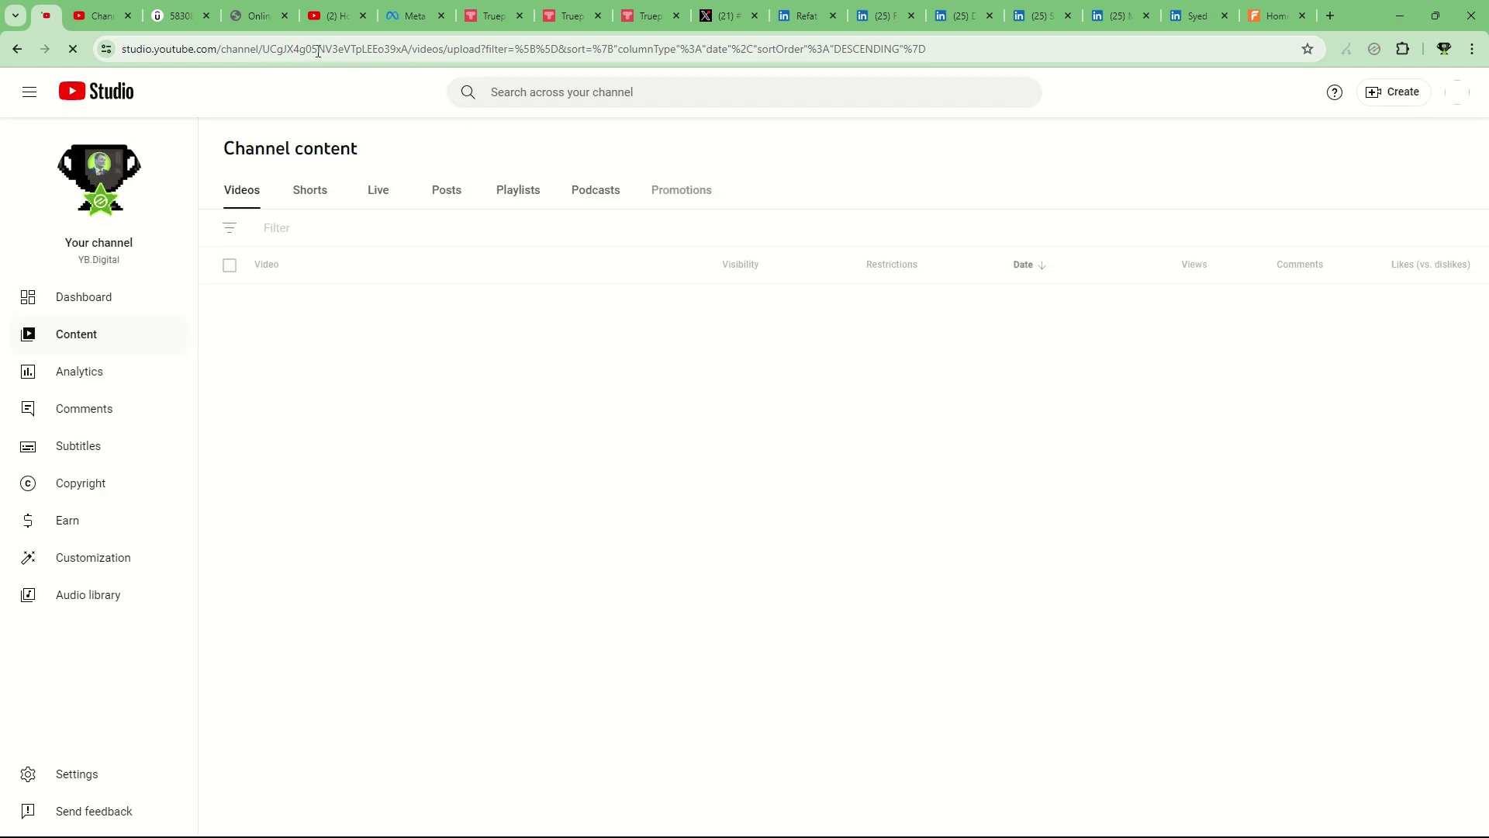
Step: Start a new YouTube Studio video upload with the file regarder-france-tv-etranger-EN.mp4 from Downloads
{"action": "left_click", "coordinate": [1380, 132]}
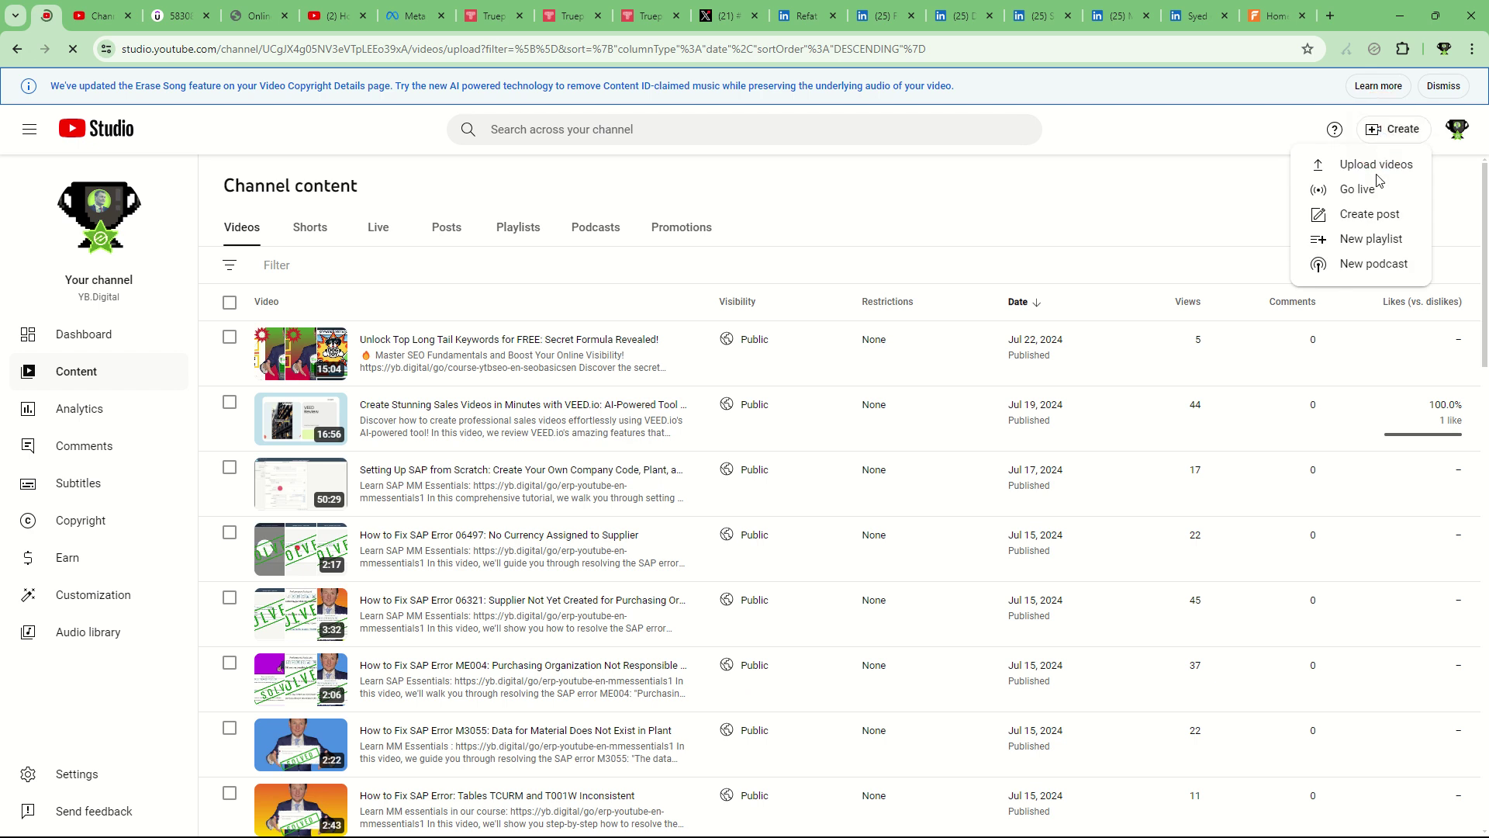
{"action": "left_click", "coordinate": [1378, 166]}
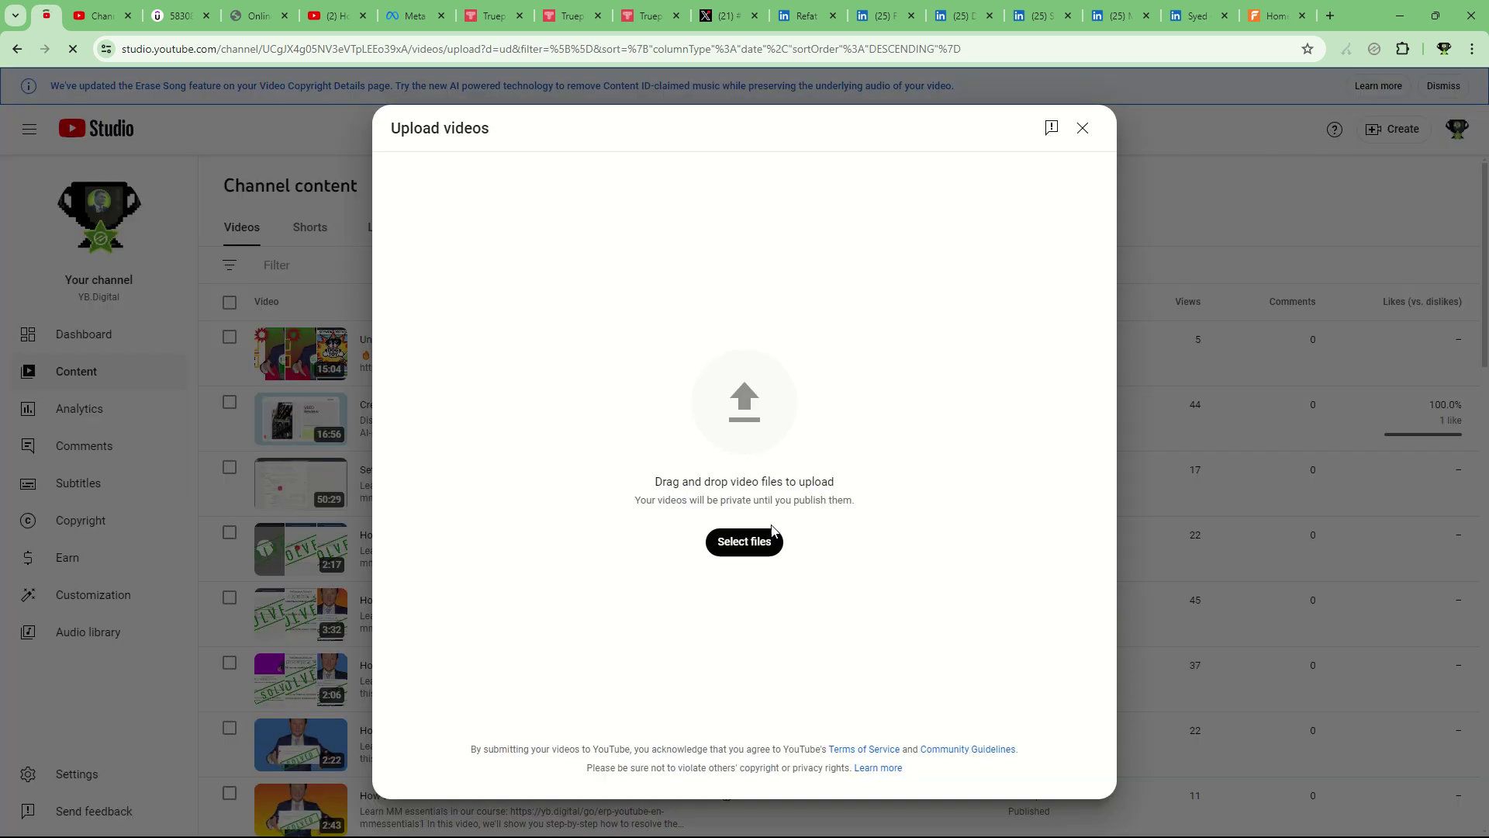
{"action": "left_click", "coordinate": [770, 536]}
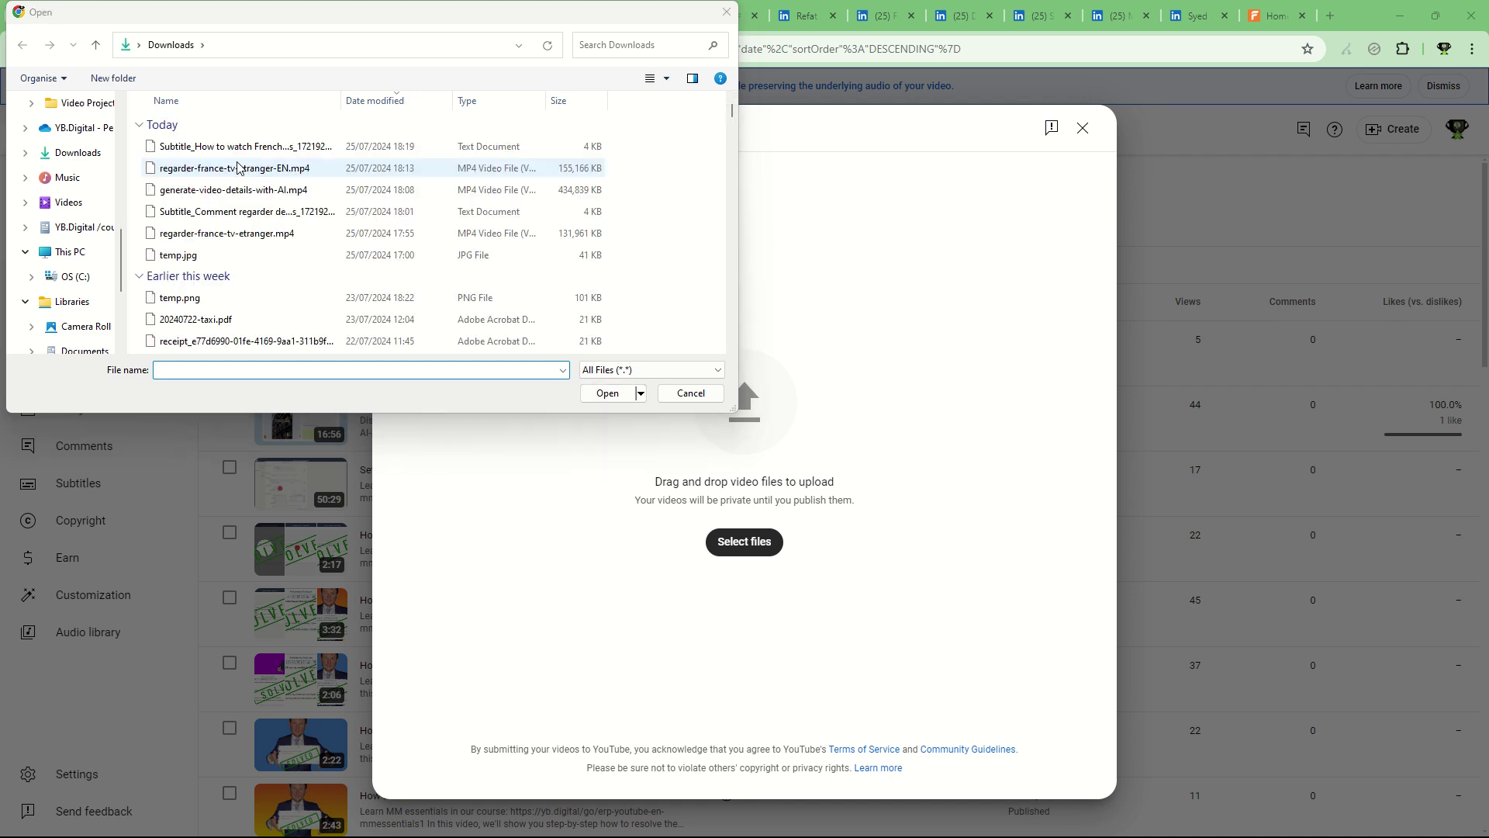
{"action": "double_click", "coordinate": [238, 168]}
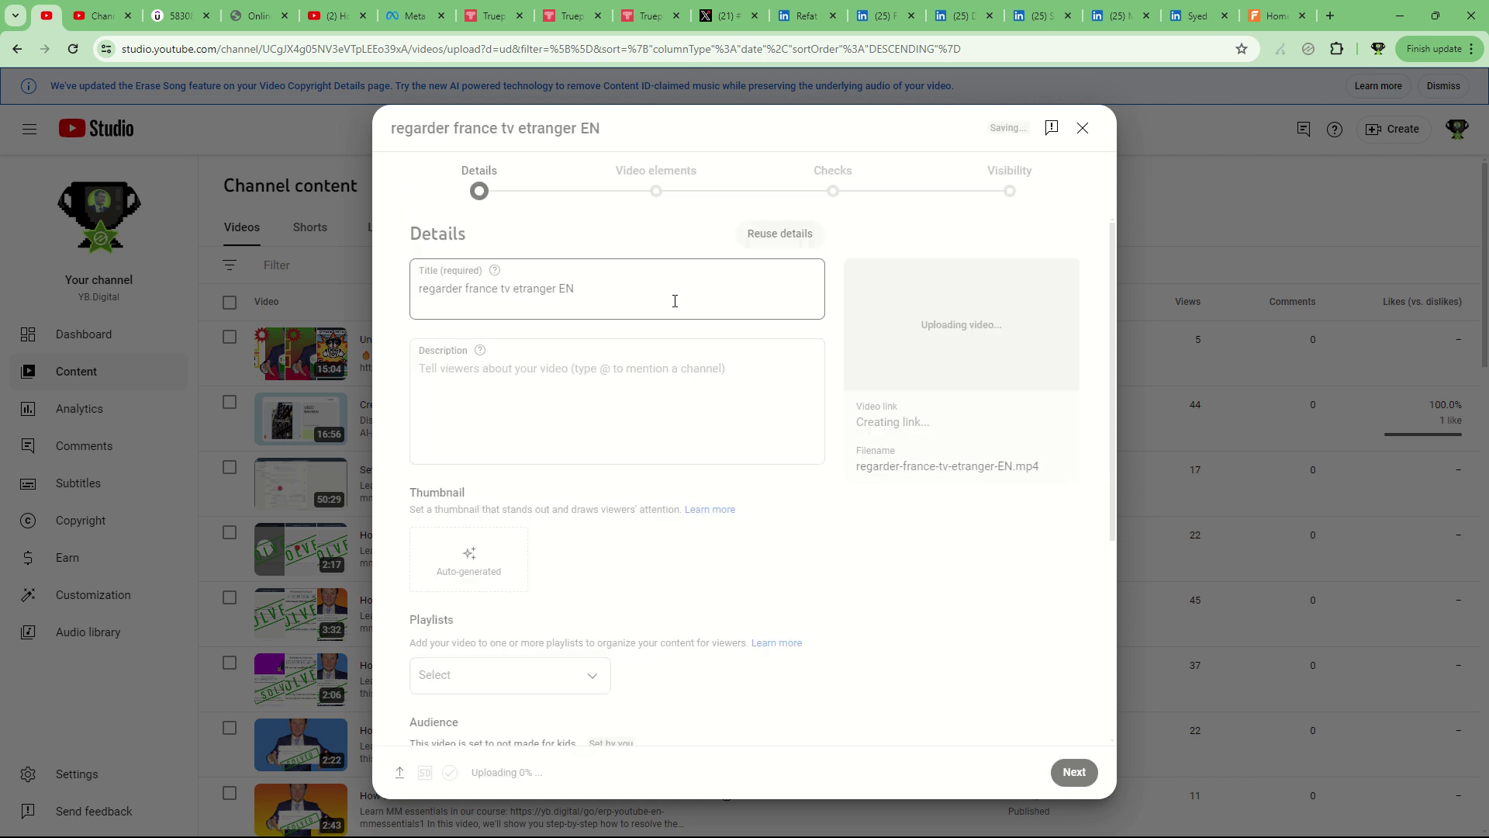
Step: Replace the video's title with the copied "🇫🇷 How to Watch French Public TV Channels from Abroad 🌍"
{"action": "left_click", "coordinate": [658, 292]}
{"action": "key", "text": "ctrl+a"}
{"action": "type", "text": "FR How to Watch French Public TV Channels from Abroad 🌍"}
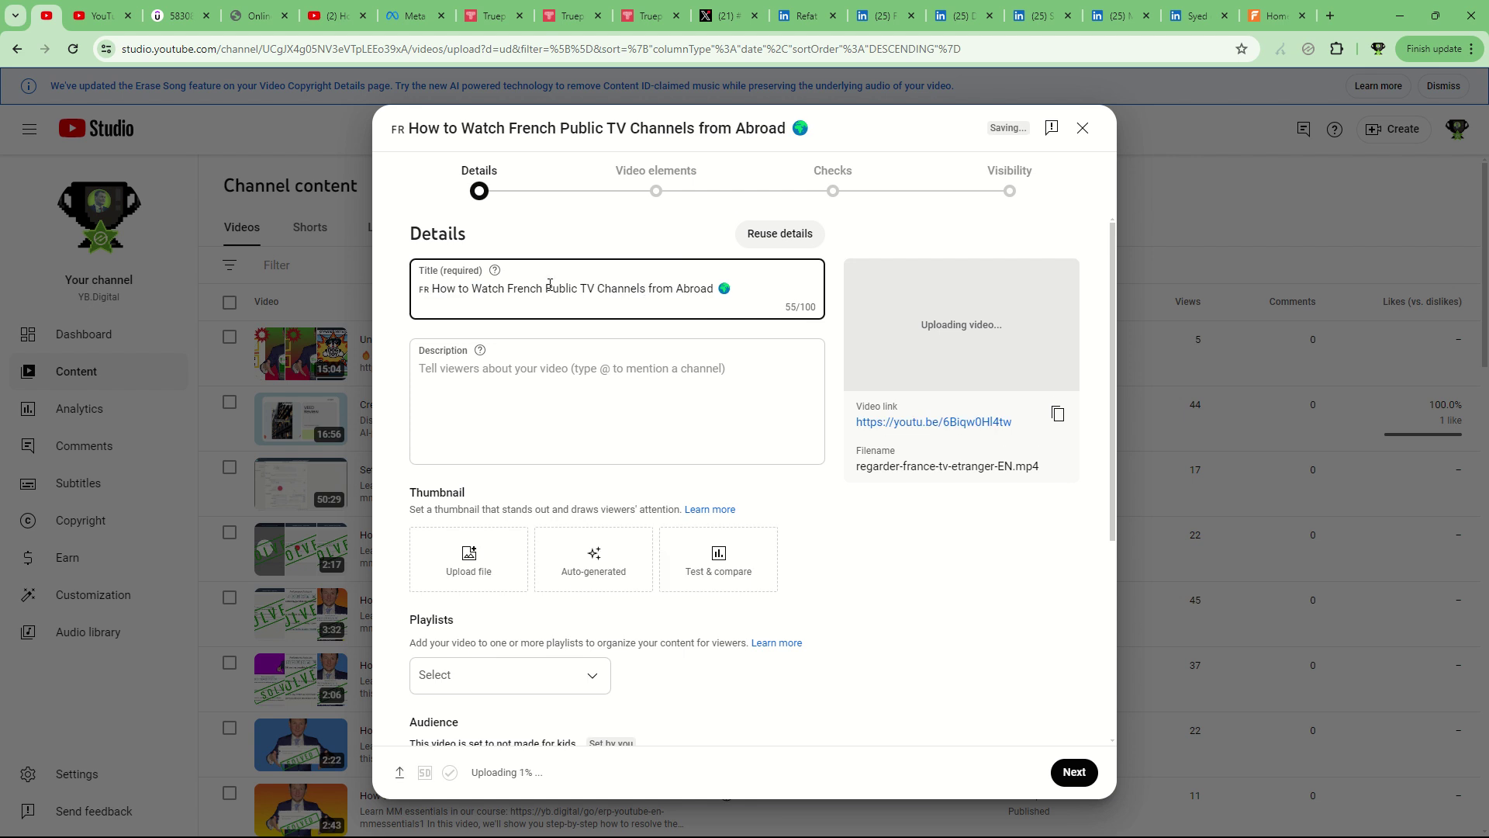
Step: Copy ChatGPT's English description, from the introduction through the hashtags, into the video's description in YouTube Studio
{"action": "key", "text": "alt+Tab"}
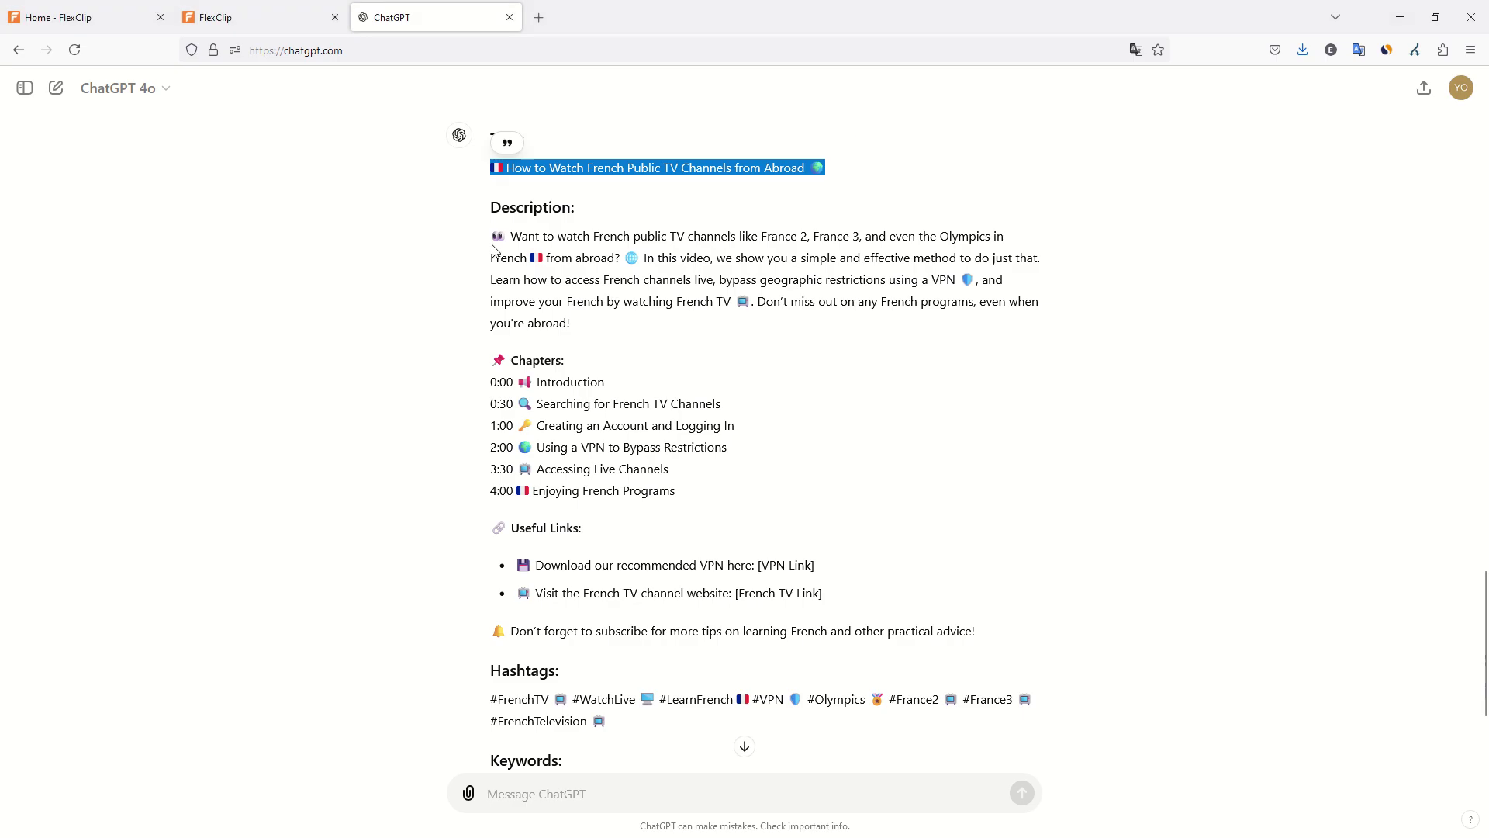
{"action": "left_click_drag", "start_coordinate": [493, 250], "coordinate": [1017, 717]}
{"action": "key", "text": "ctrl+c"}
{"action": "key", "text": "alt+Tab"}
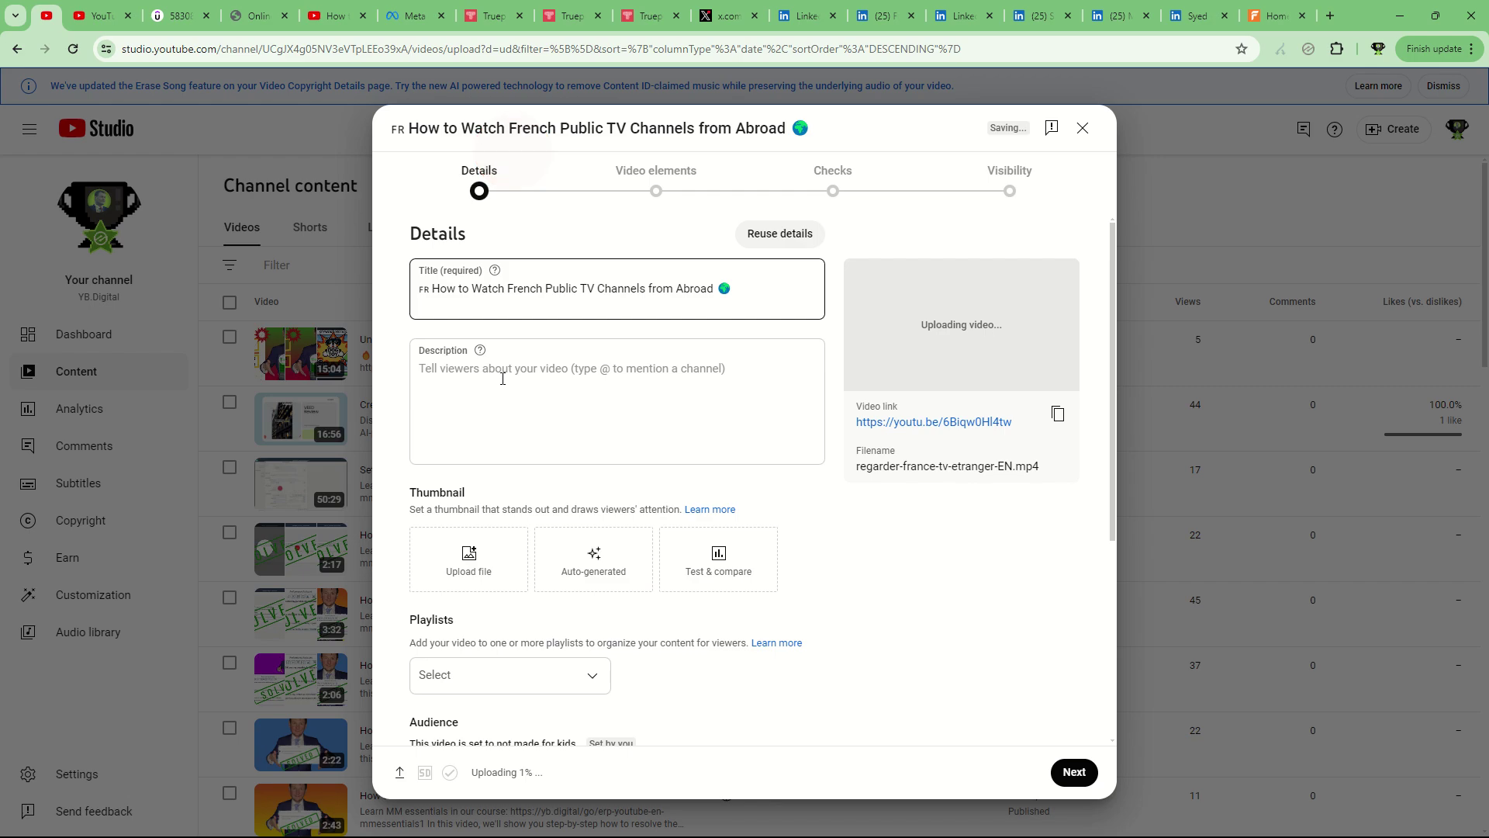
{"action": "left_click", "coordinate": [502, 378]}
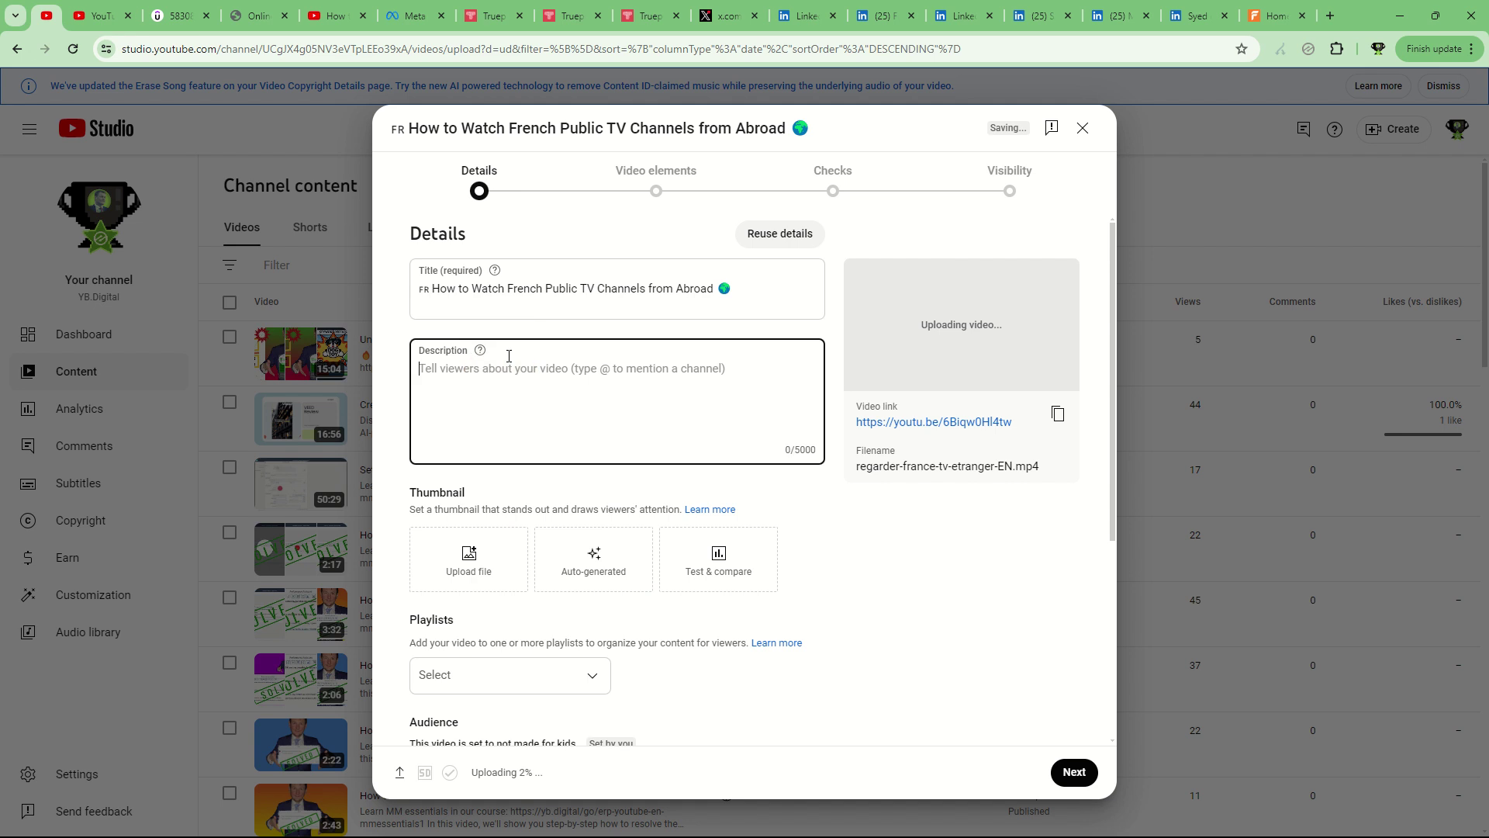
{"action": "key", "text": "ctrl+v"}
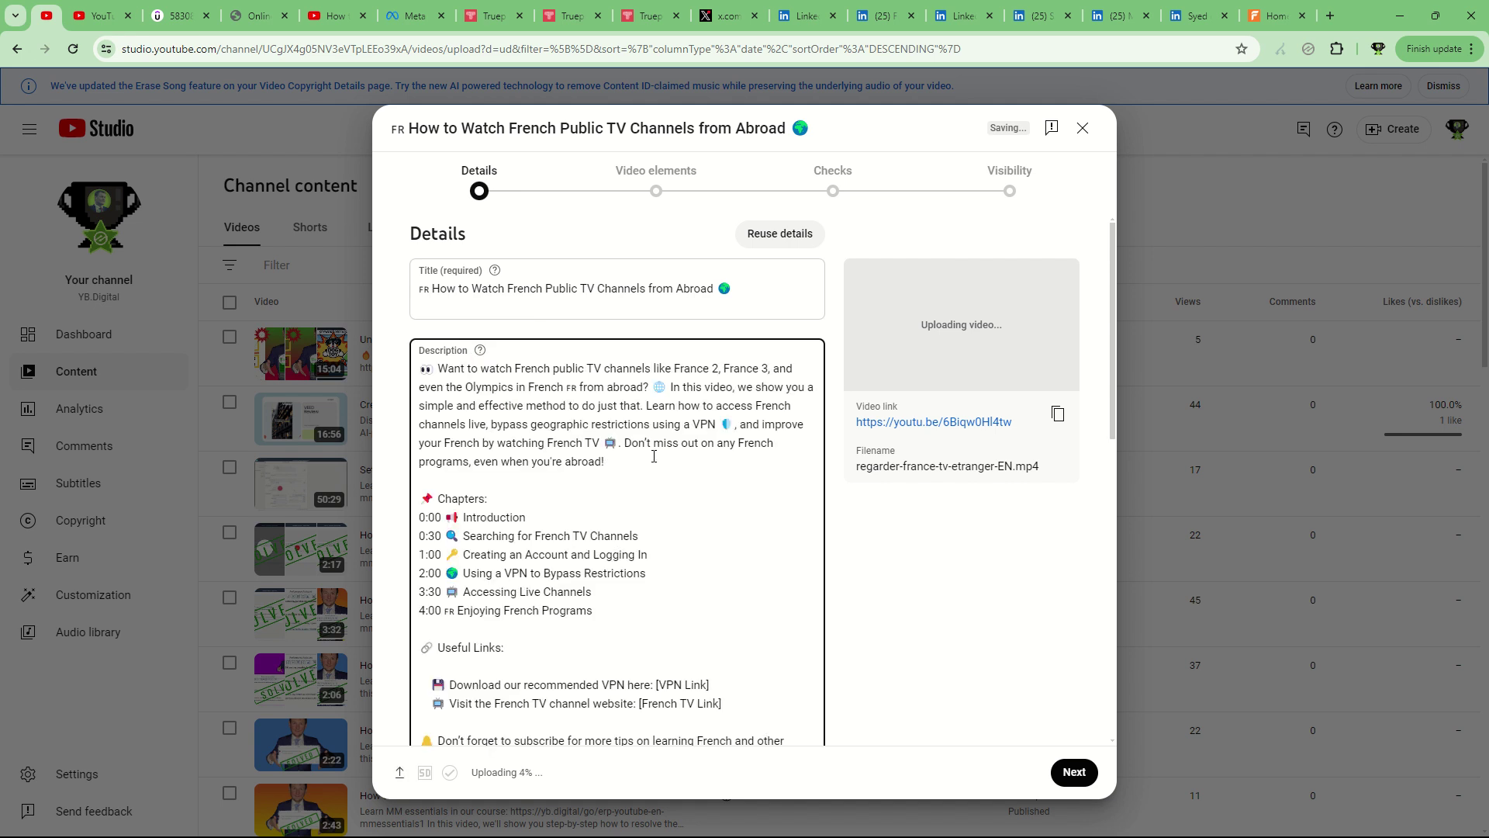
{"action": "scroll", "coordinate": [579, 471], "scroll_direction": "down", "scroll_amount": 2}
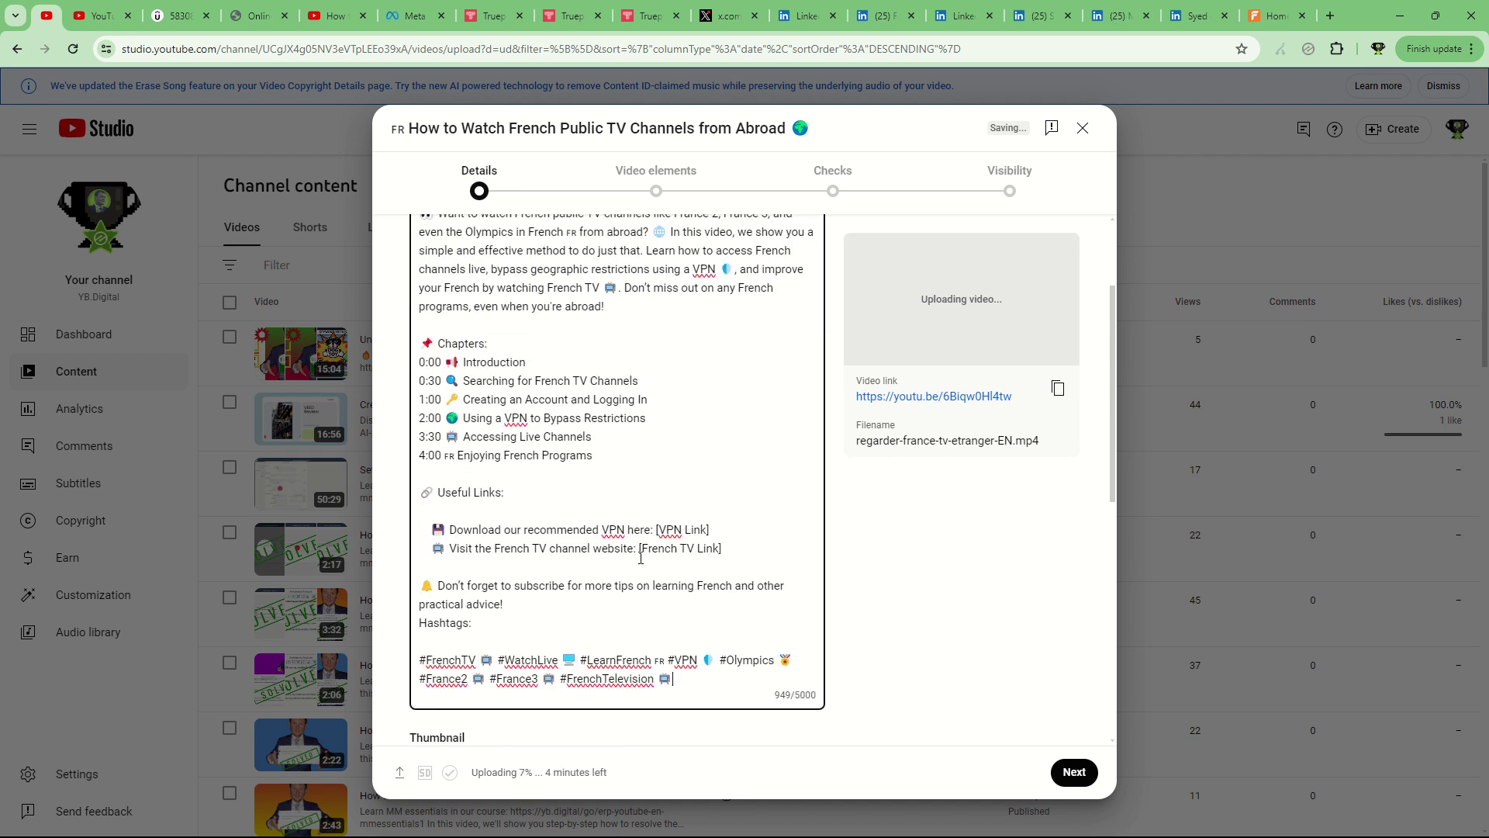
{"action": "left_click_drag", "start_coordinate": [639, 550], "coordinate": [759, 557]}
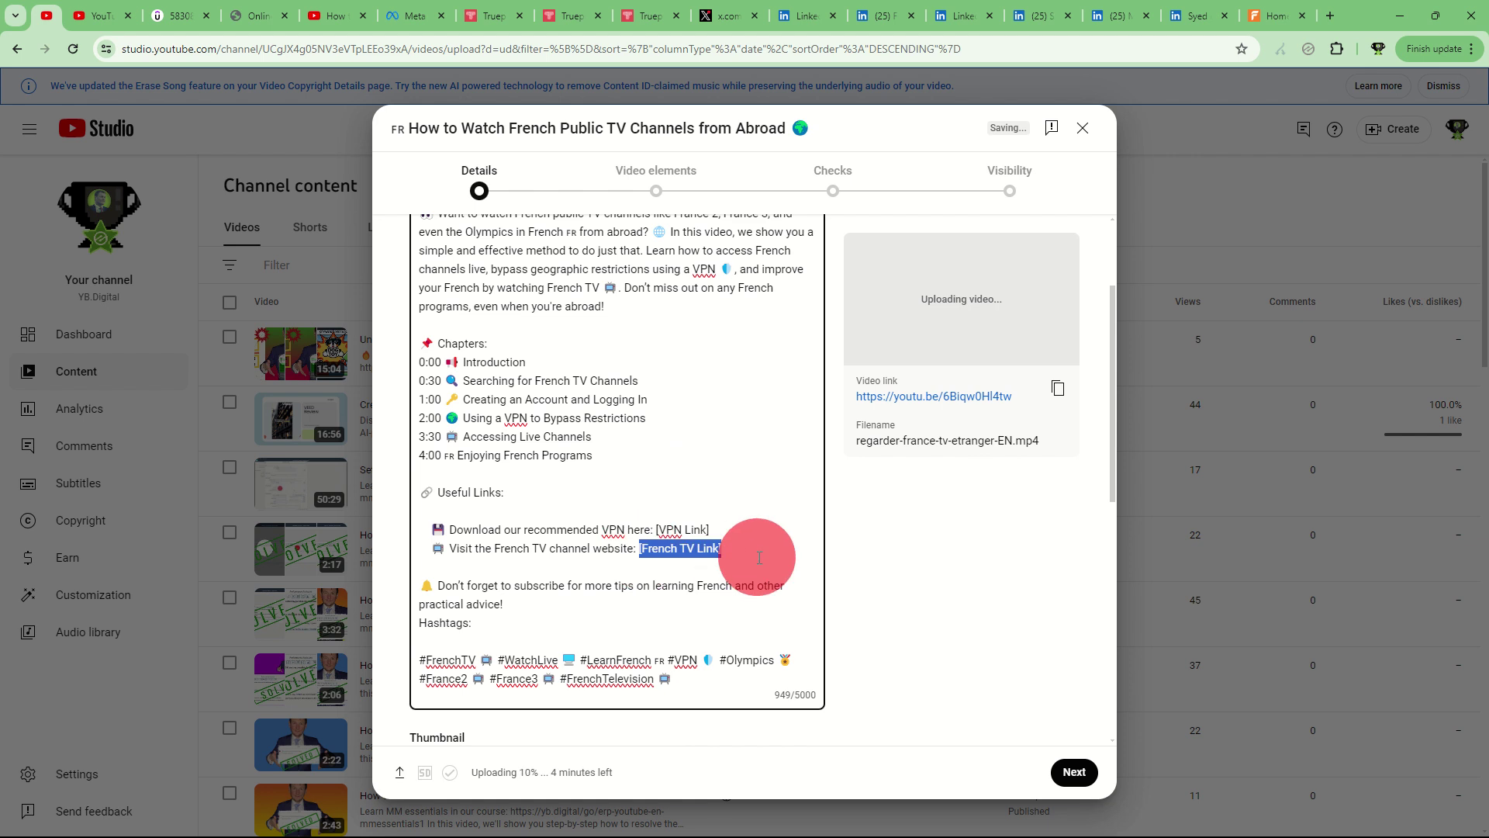
{"action": "type", "text": "https://france.tv"}
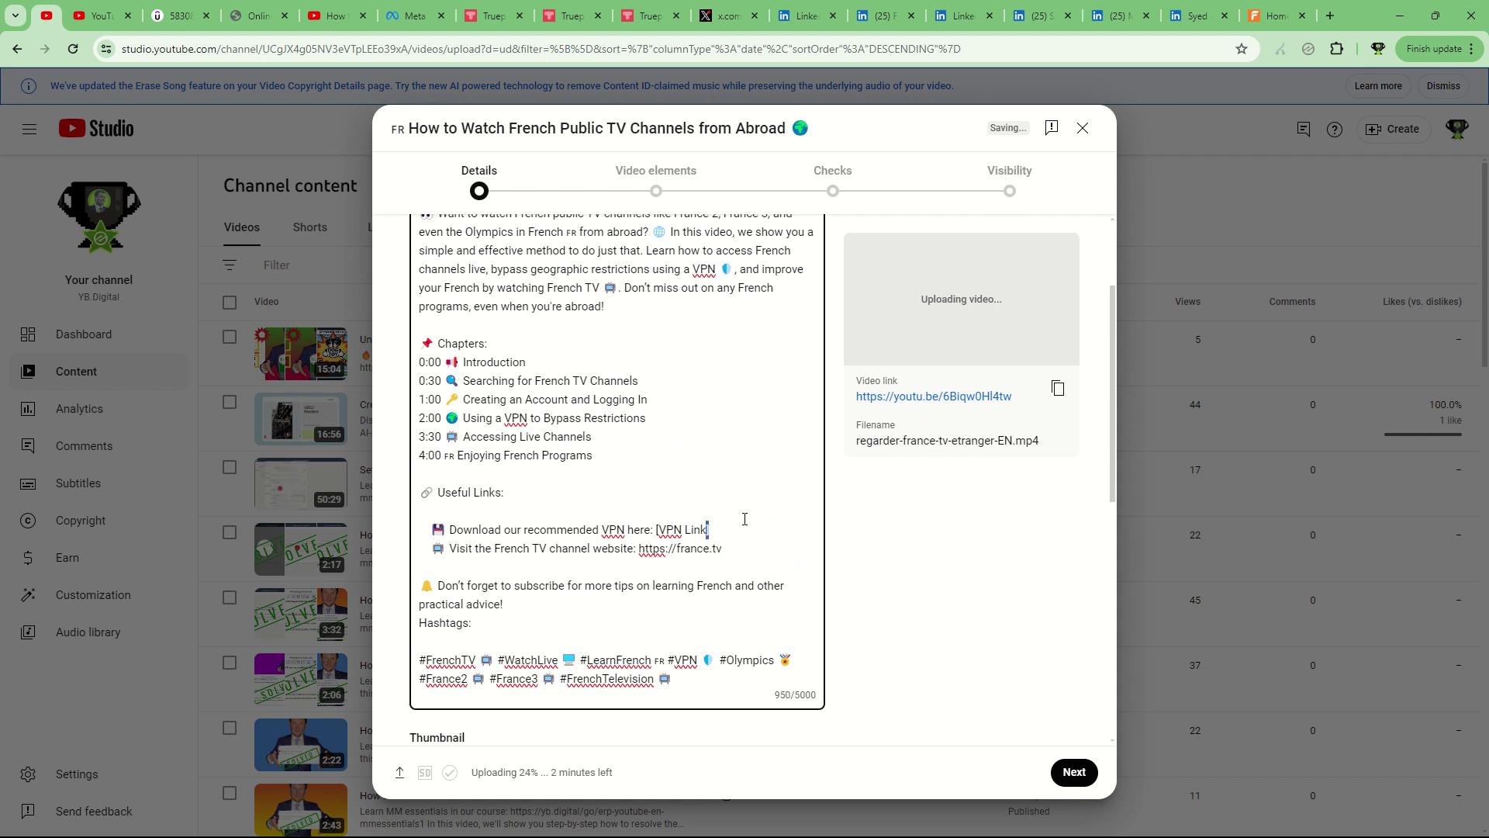
{"action": "key", "text": "ctrl+shift+Left"}
{"action": "key", "text": "ctrl+shift+Left"}
{"action": "type", "text": "https://yb.digital/go/nordvpn"}
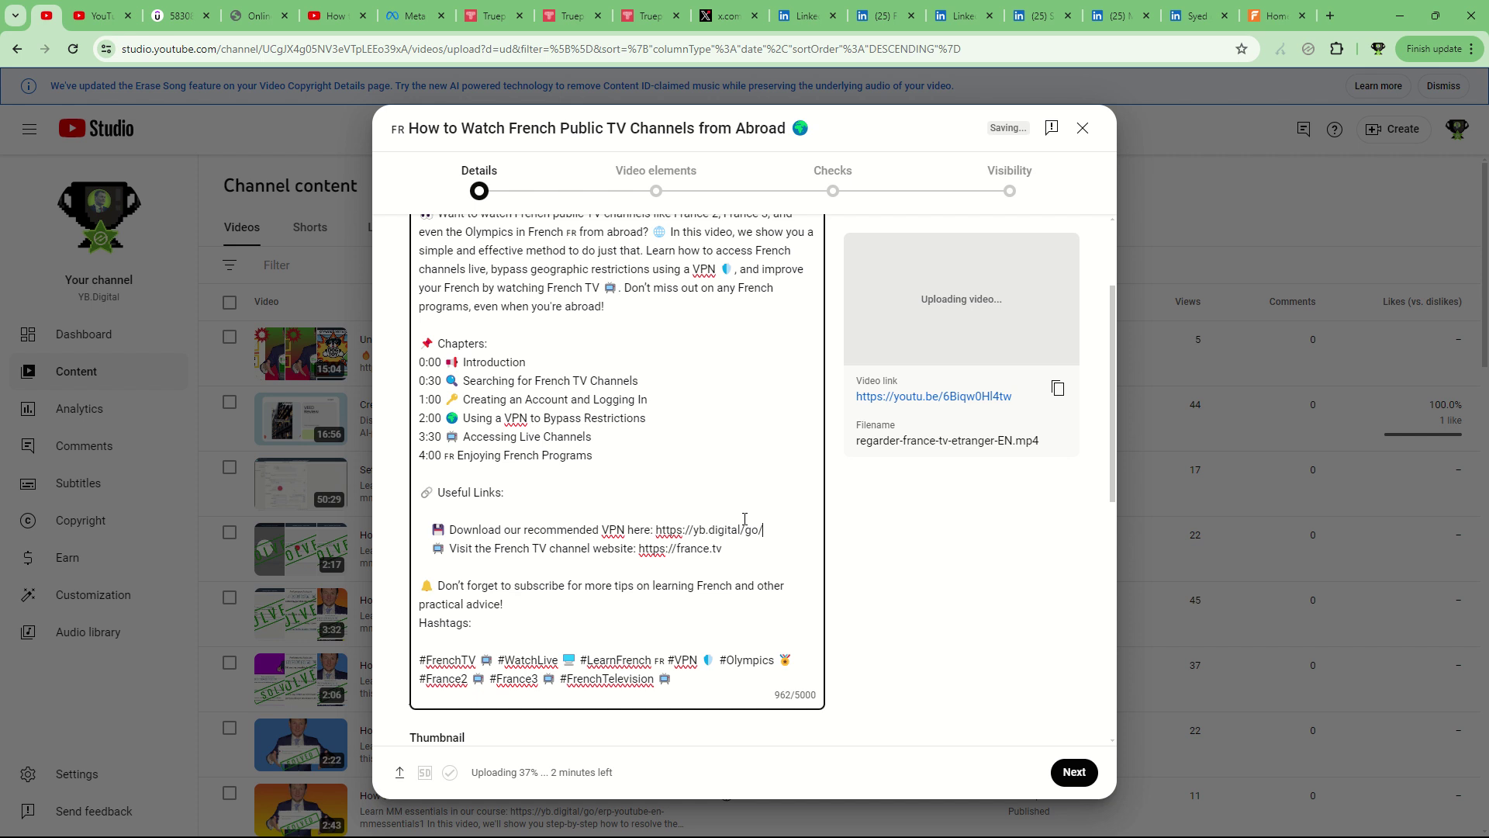
Step: Move the recommended VPN download line from Useful Links to the start of the description, followed by a line break
{"action": "triple_click", "coordinate": [433, 529]}
{"action": "key", "text": "ctrl+c"}
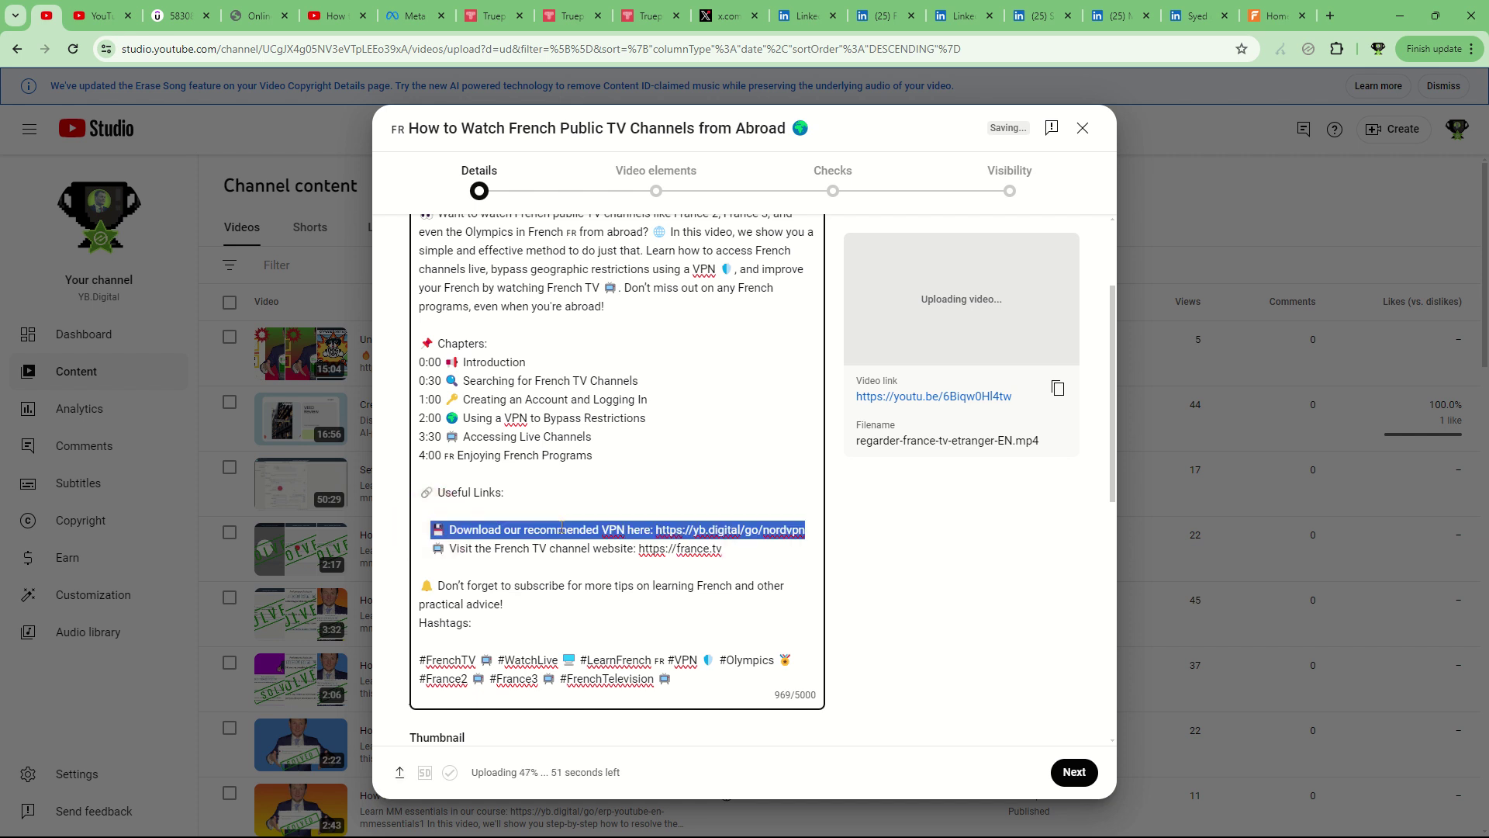
{"action": "key", "text": "BackSpace"}
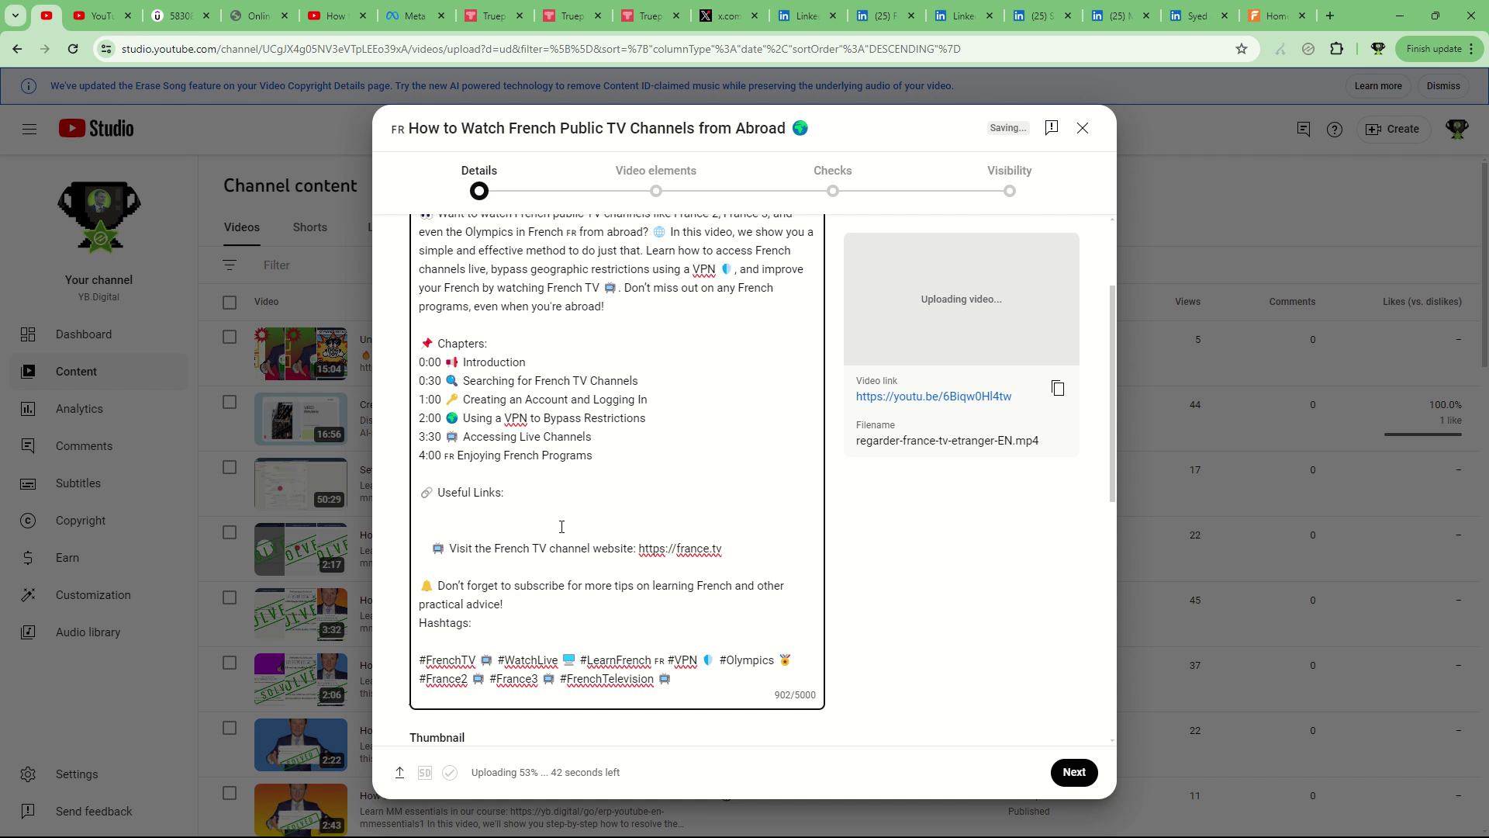
{"action": "key", "text": "BackSpace"}
{"action": "key", "text": "BackSpace"}
{"action": "key", "text": "BackSpace"}
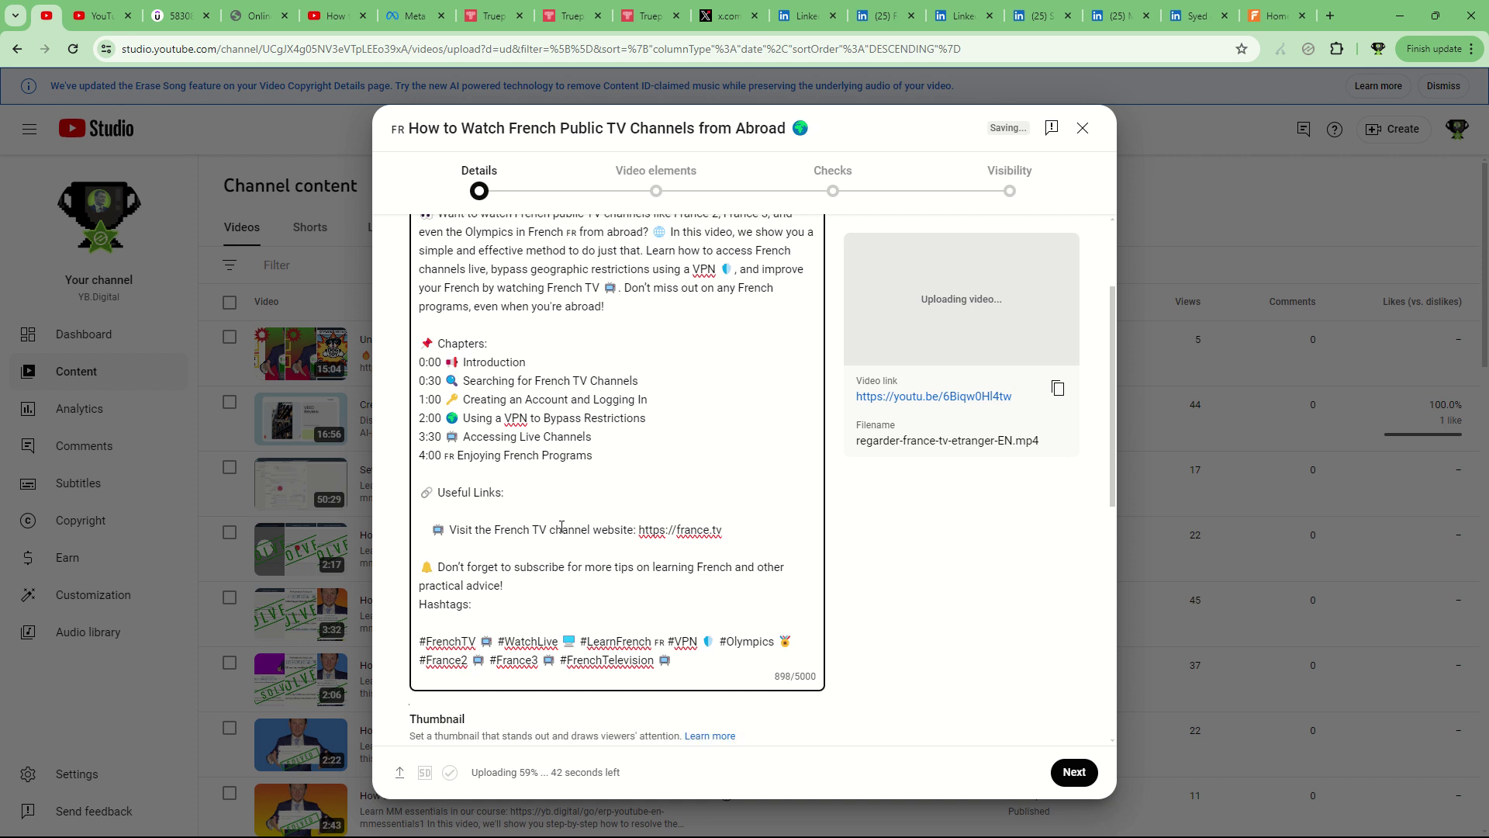
{"action": "scroll", "coordinate": [548, 507], "scroll_direction": "up", "scroll_amount": 2}
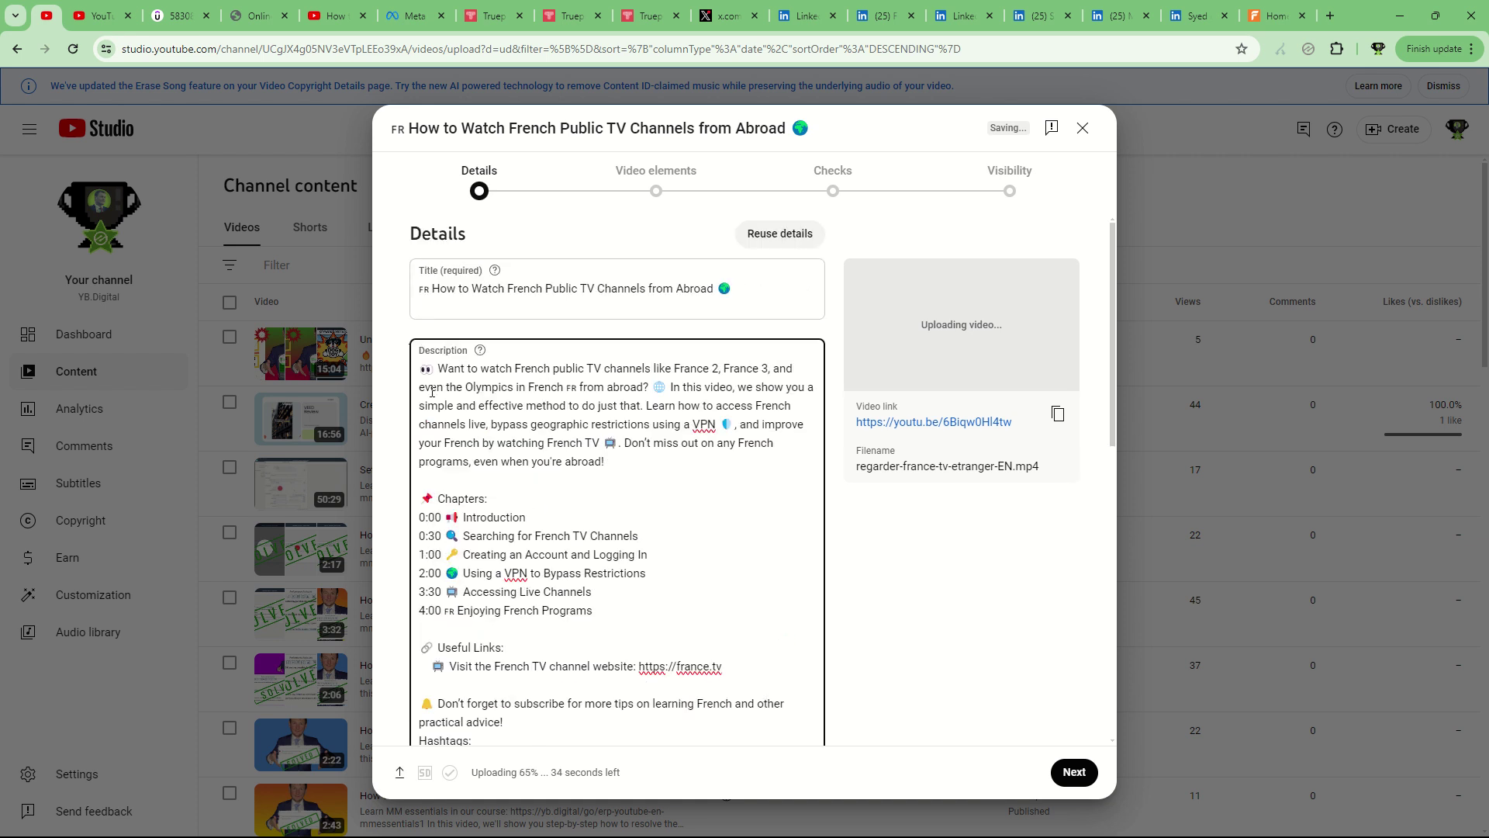
{"action": "left_click", "coordinate": [423, 370]}
{"action": "key", "text": "ctrl+v"}
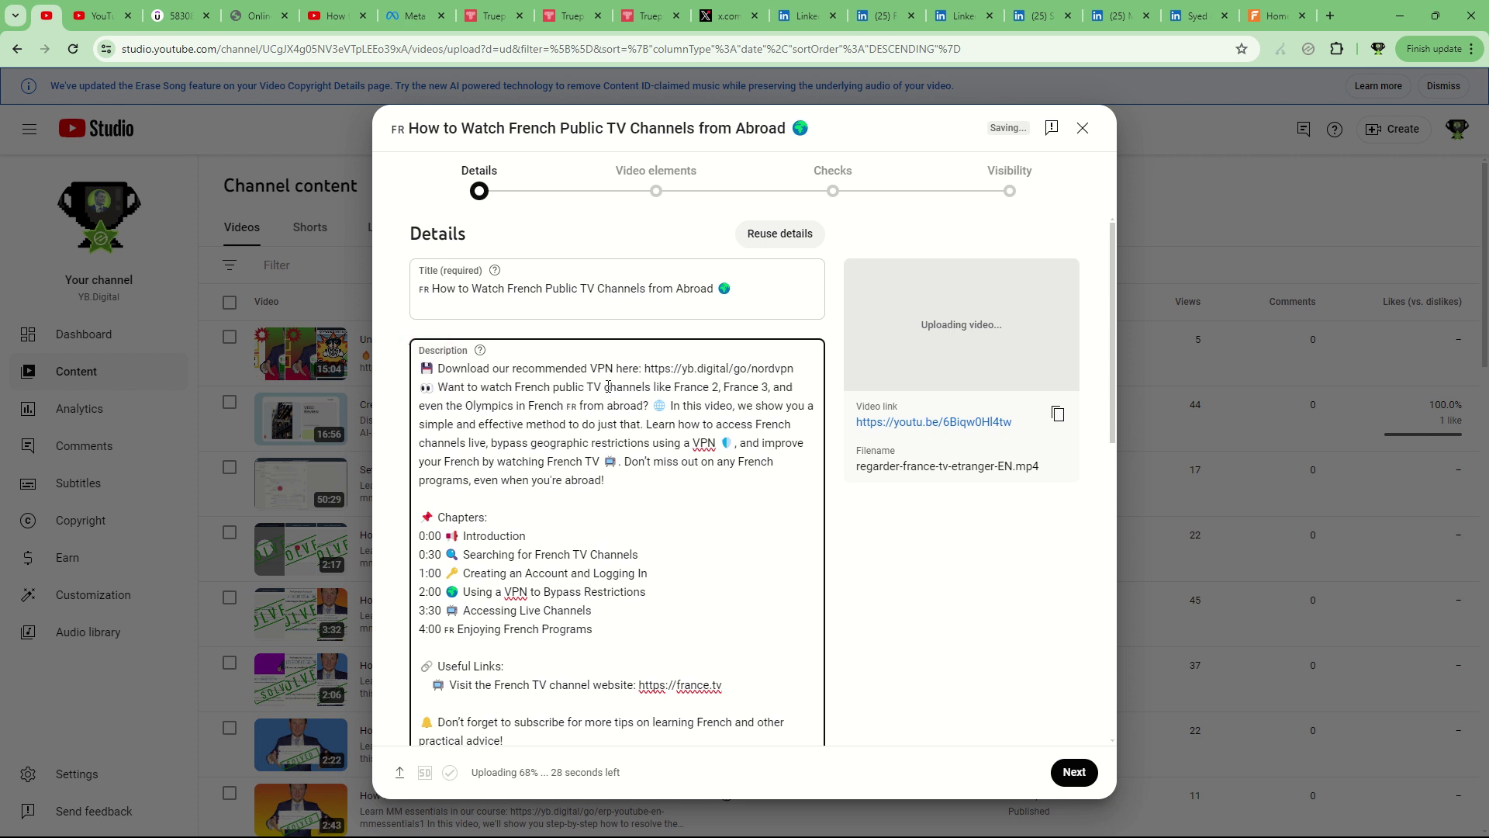
{"action": "key", "text": "Return"}
Step: Copy the English keywords paragraph from ChatGPT and return to the video details in YouTube Studio
{"action": "scroll", "coordinate": [608, 386], "scroll_direction": "down", "scroll_amount": 6}
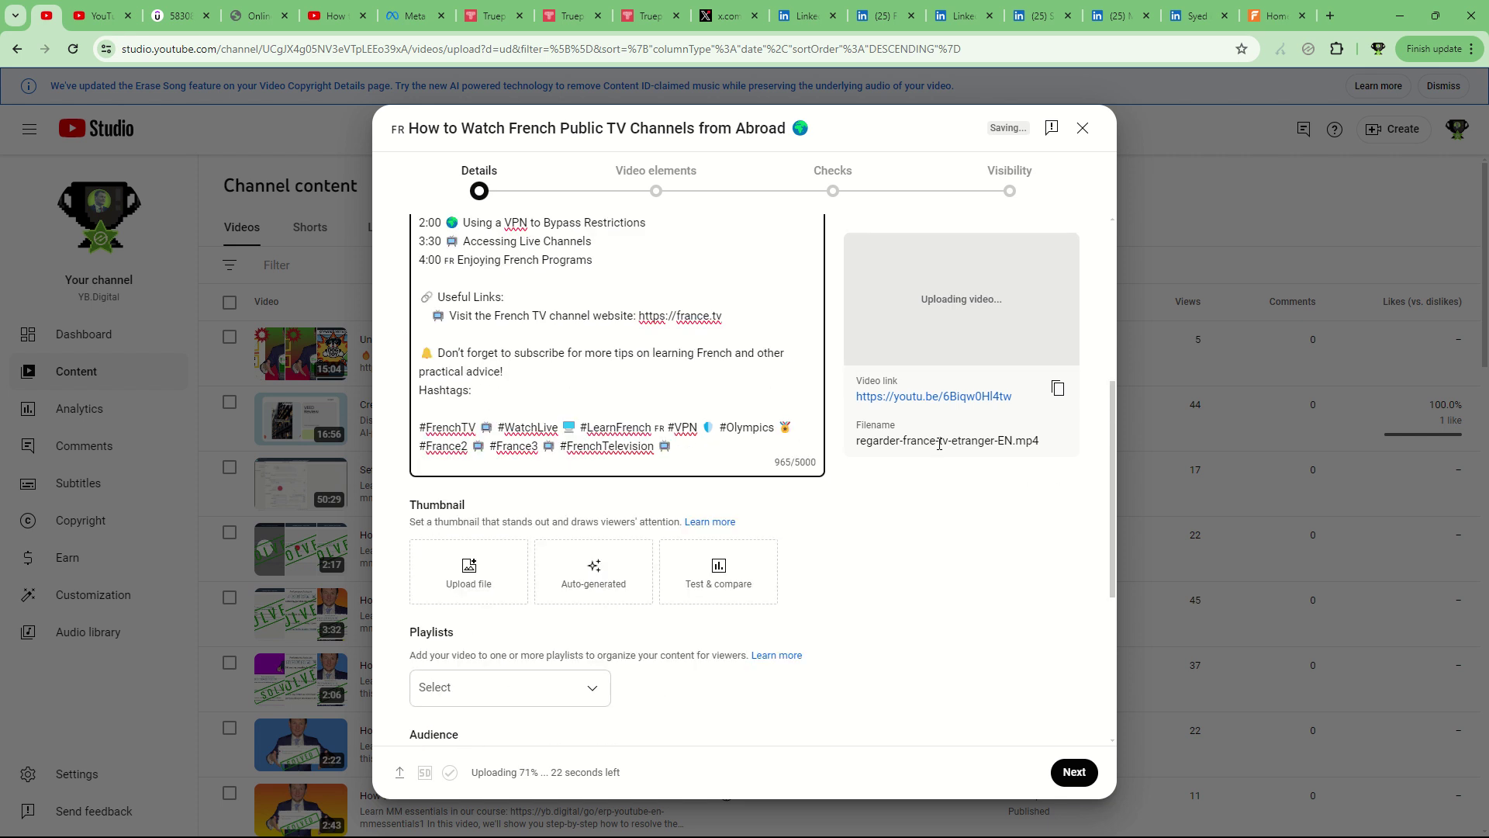
{"action": "key", "text": "alt+Tab"}
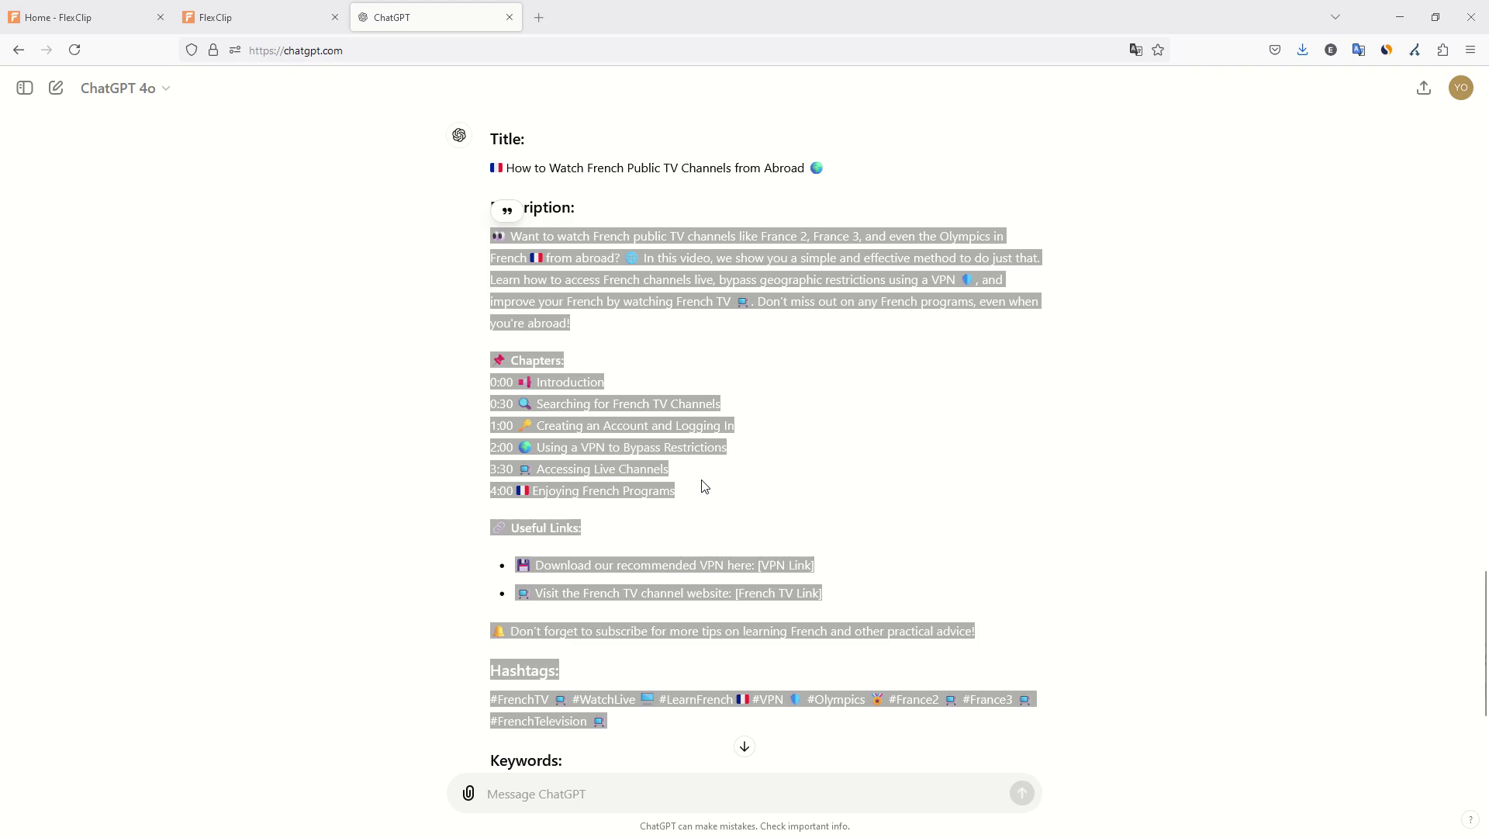
{"action": "scroll", "coordinate": [702, 486], "scroll_direction": "down", "scroll_amount": 3}
{"action": "triple_click", "coordinate": [616, 576]}
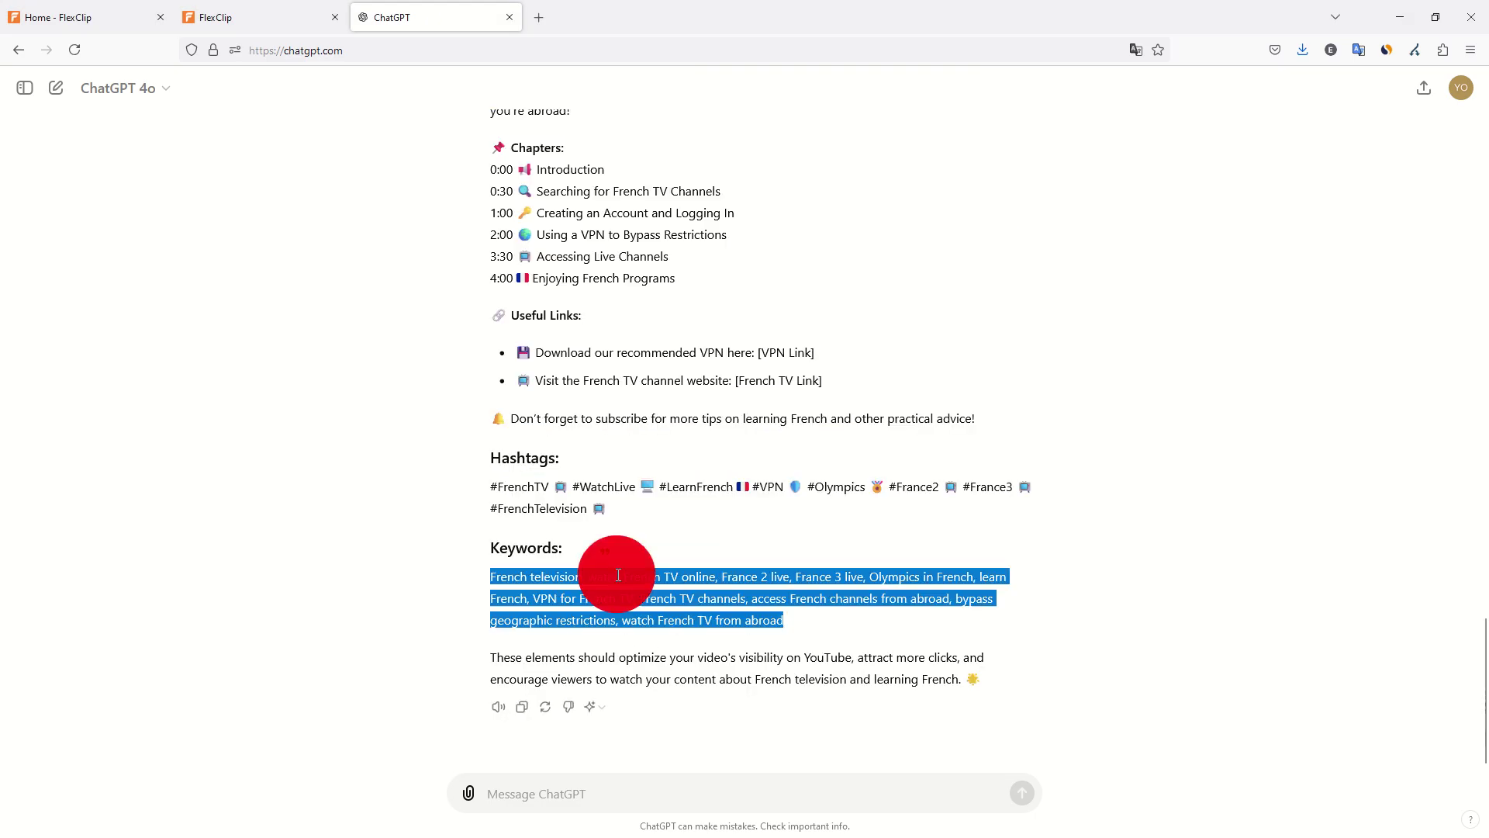
{"action": "key", "text": "alt+Tab"}
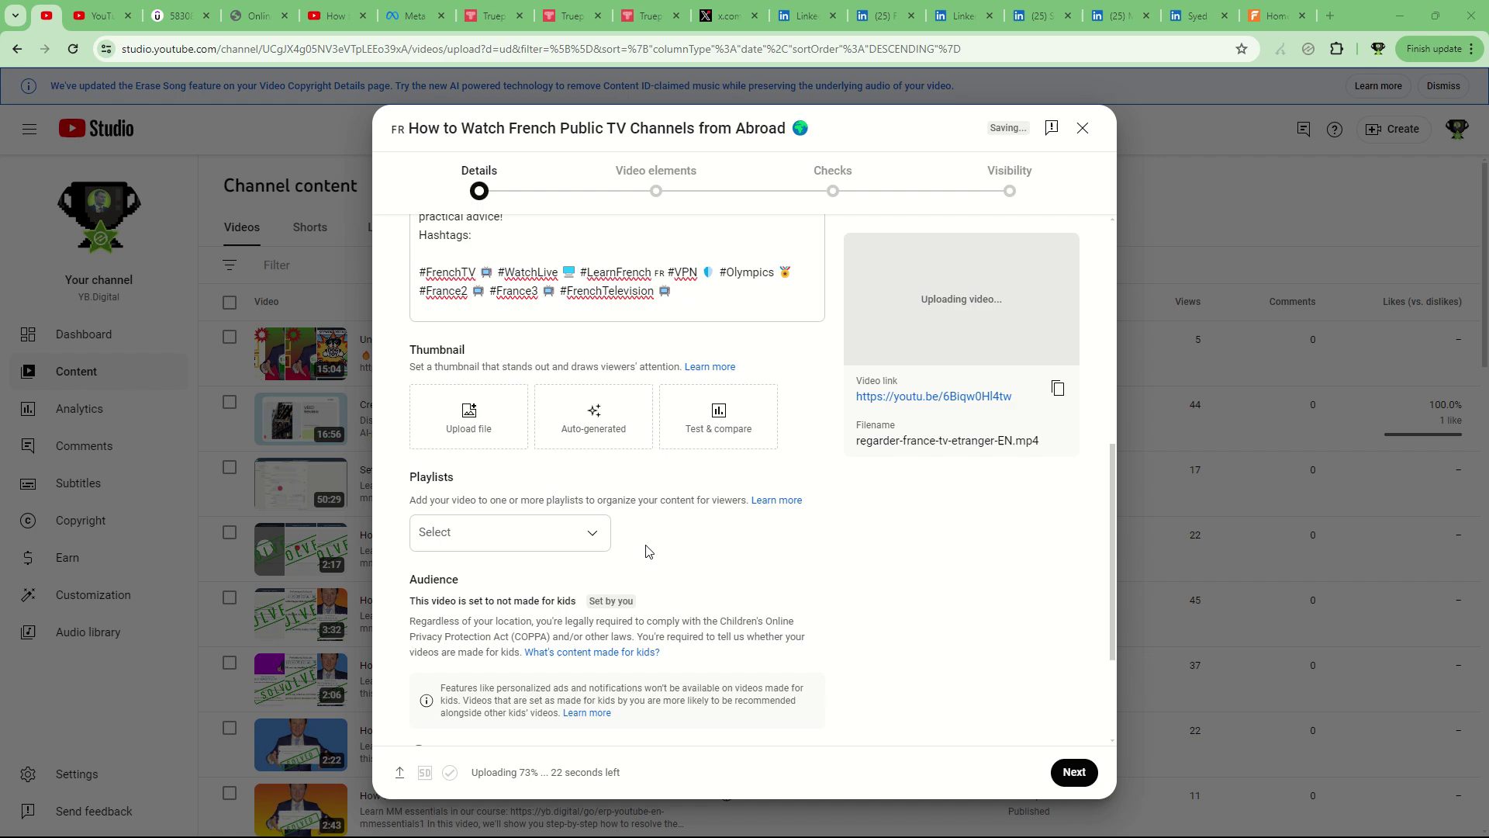
Step: Assign the video to the Digital Technologies playlist
{"action": "left_click", "coordinate": [571, 530]}
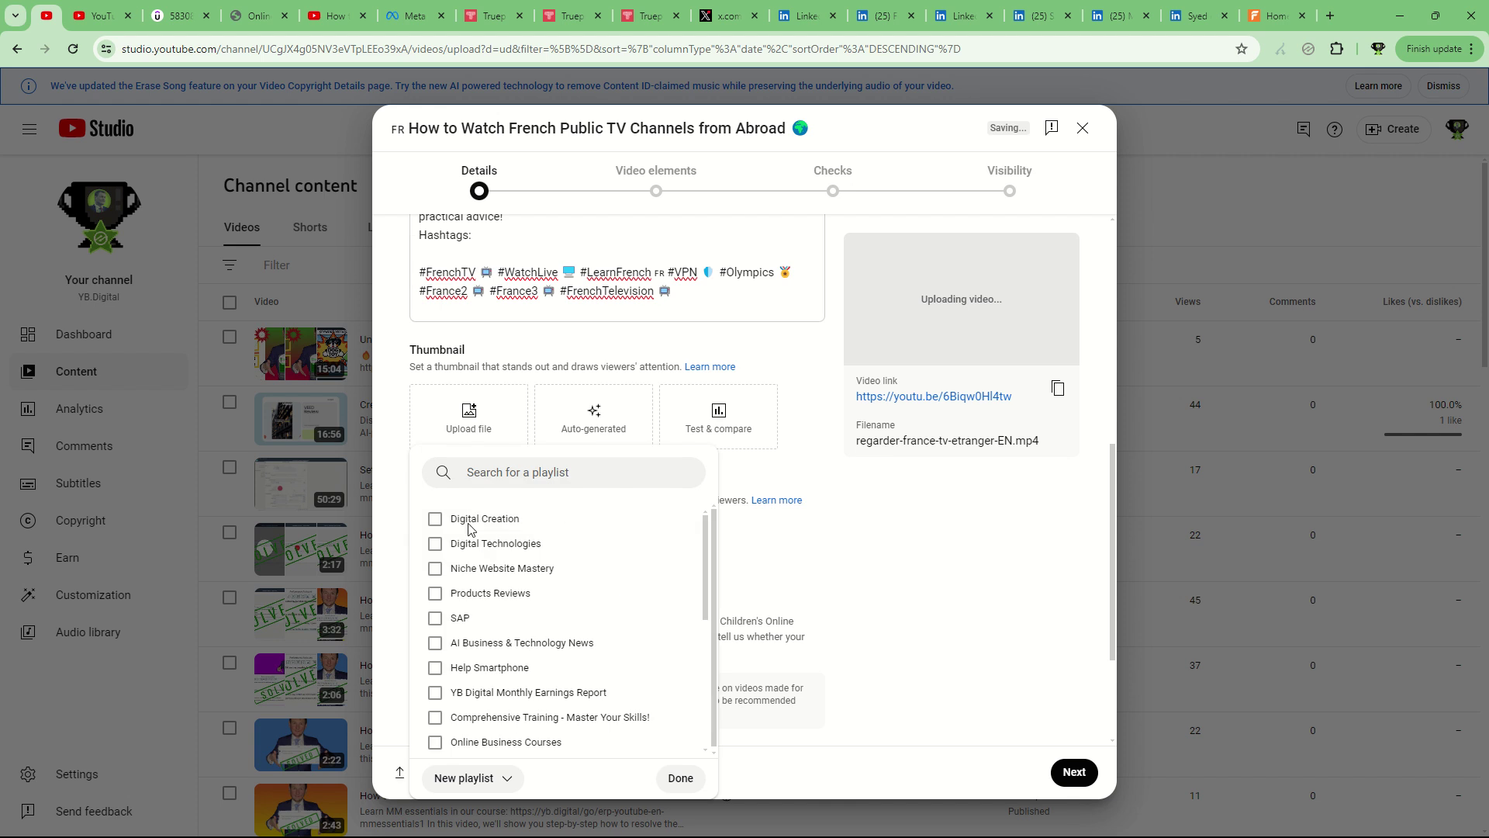
{"action": "left_click", "coordinate": [465, 548]}
{"action": "scroll", "coordinate": [616, 638], "scroll_direction": "down", "scroll_amount": 1}
{"action": "scroll", "coordinate": [582, 574], "scroll_direction": "down", "scroll_amount": 1}
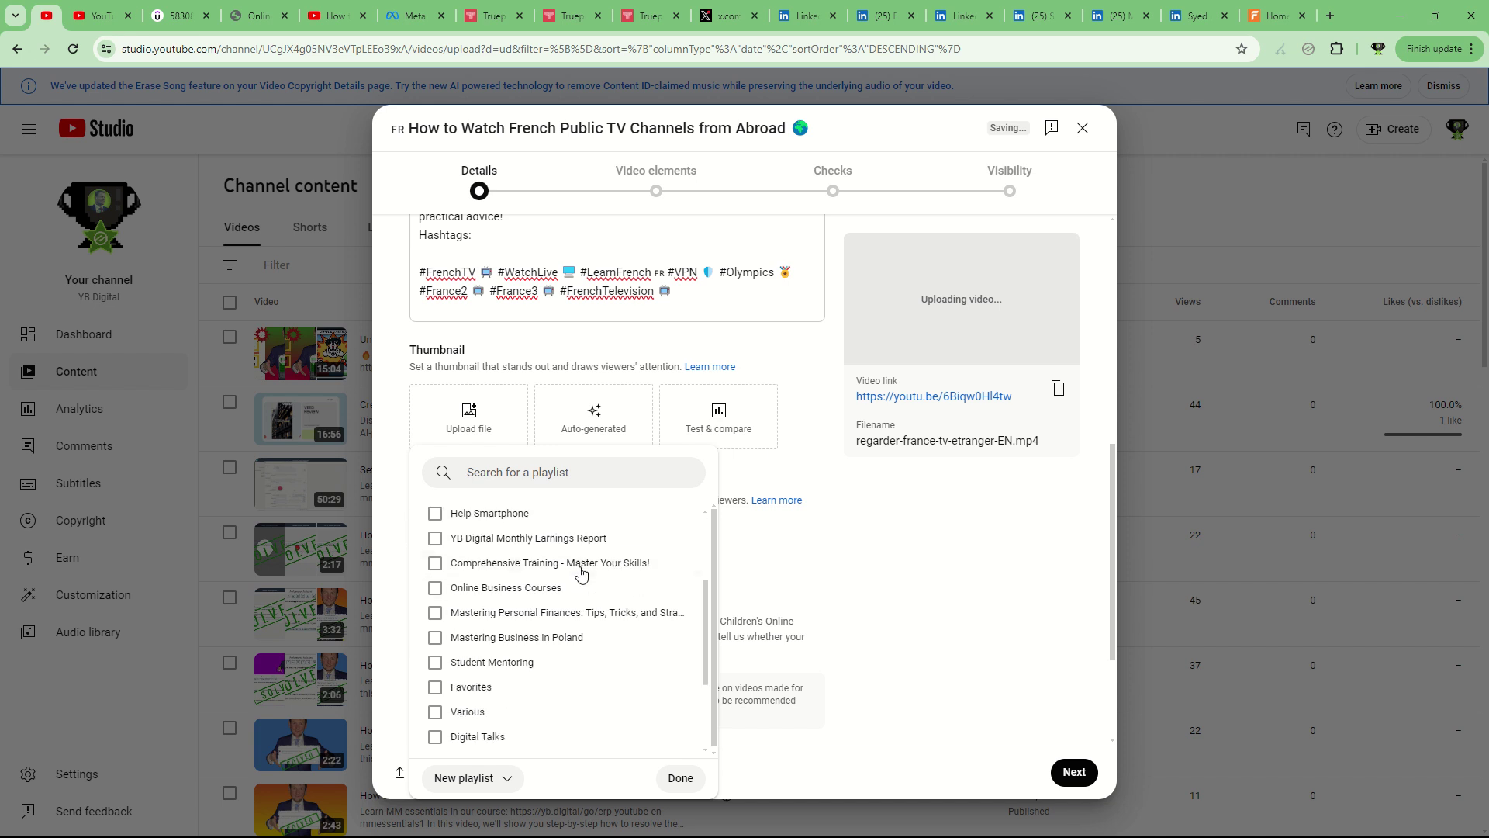
{"action": "scroll", "coordinate": [512, 578], "scroll_direction": "up", "scroll_amount": 1}
{"action": "left_click", "coordinate": [534, 570]}
{"action": "scroll", "coordinate": [589, 612], "scroll_direction": "up", "scroll_amount": 1}
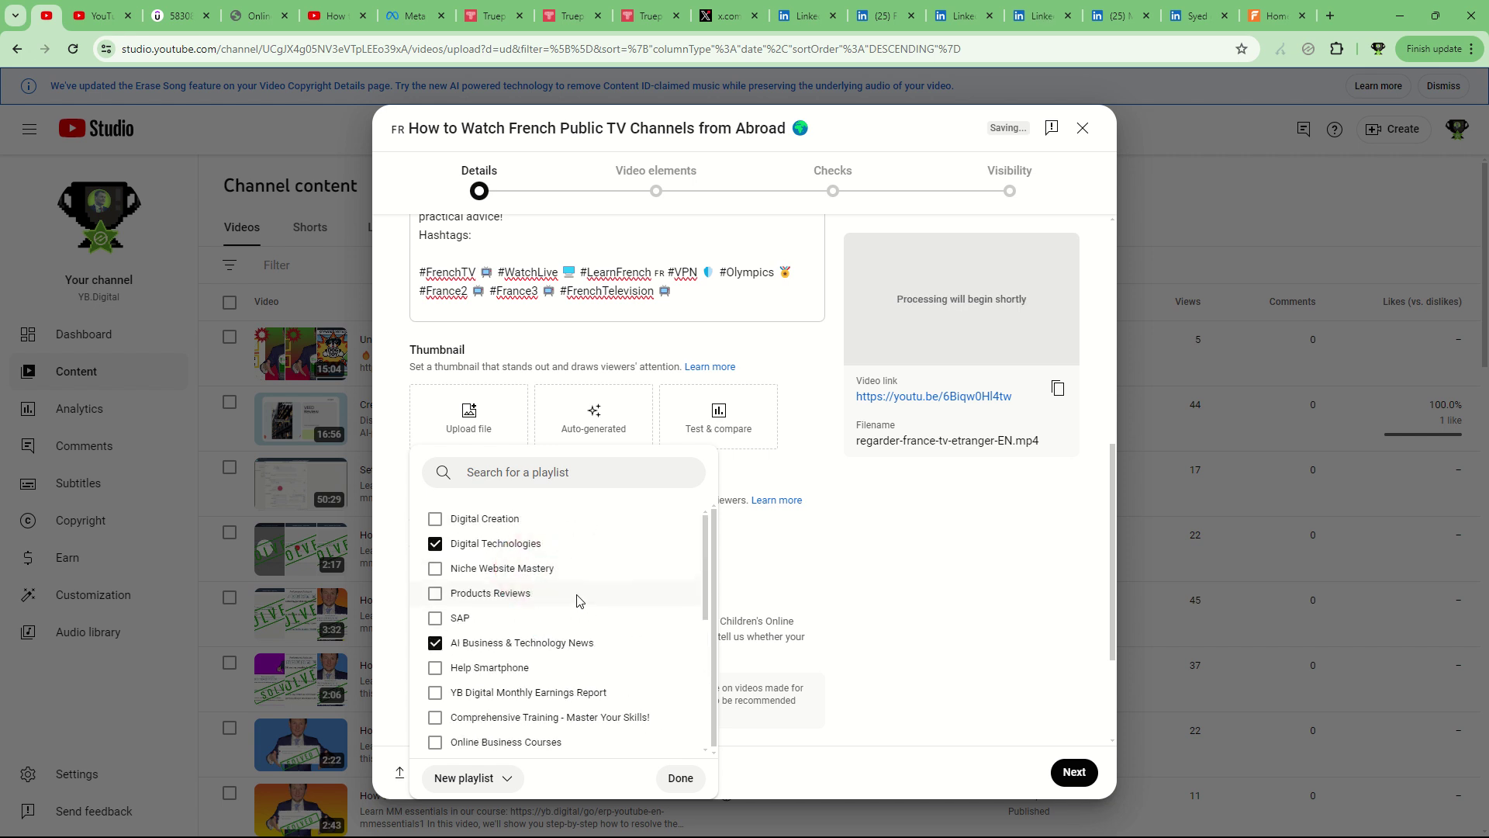
{"action": "scroll", "coordinate": [542, 618], "scroll_direction": "down", "scroll_amount": 2}
{"action": "scroll", "coordinate": [517, 586], "scroll_direction": "up", "scroll_amount": 1}
{"action": "left_click", "coordinate": [512, 571]}
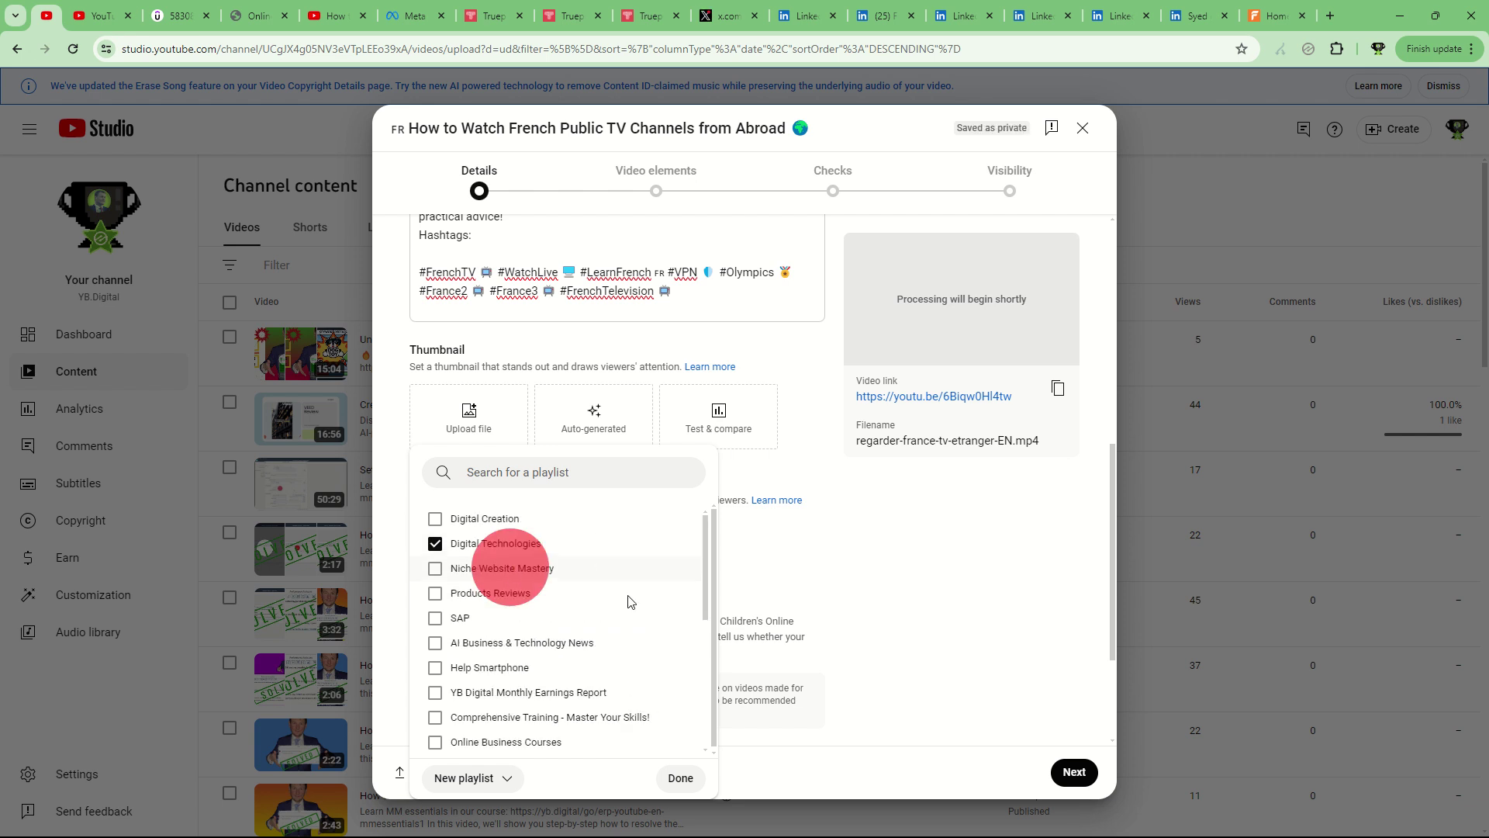
Step: Add the video to the Various playlist as well and confirm the playlist selection
{"action": "scroll", "coordinate": [625, 602], "scroll_direction": "down", "scroll_amount": 2}
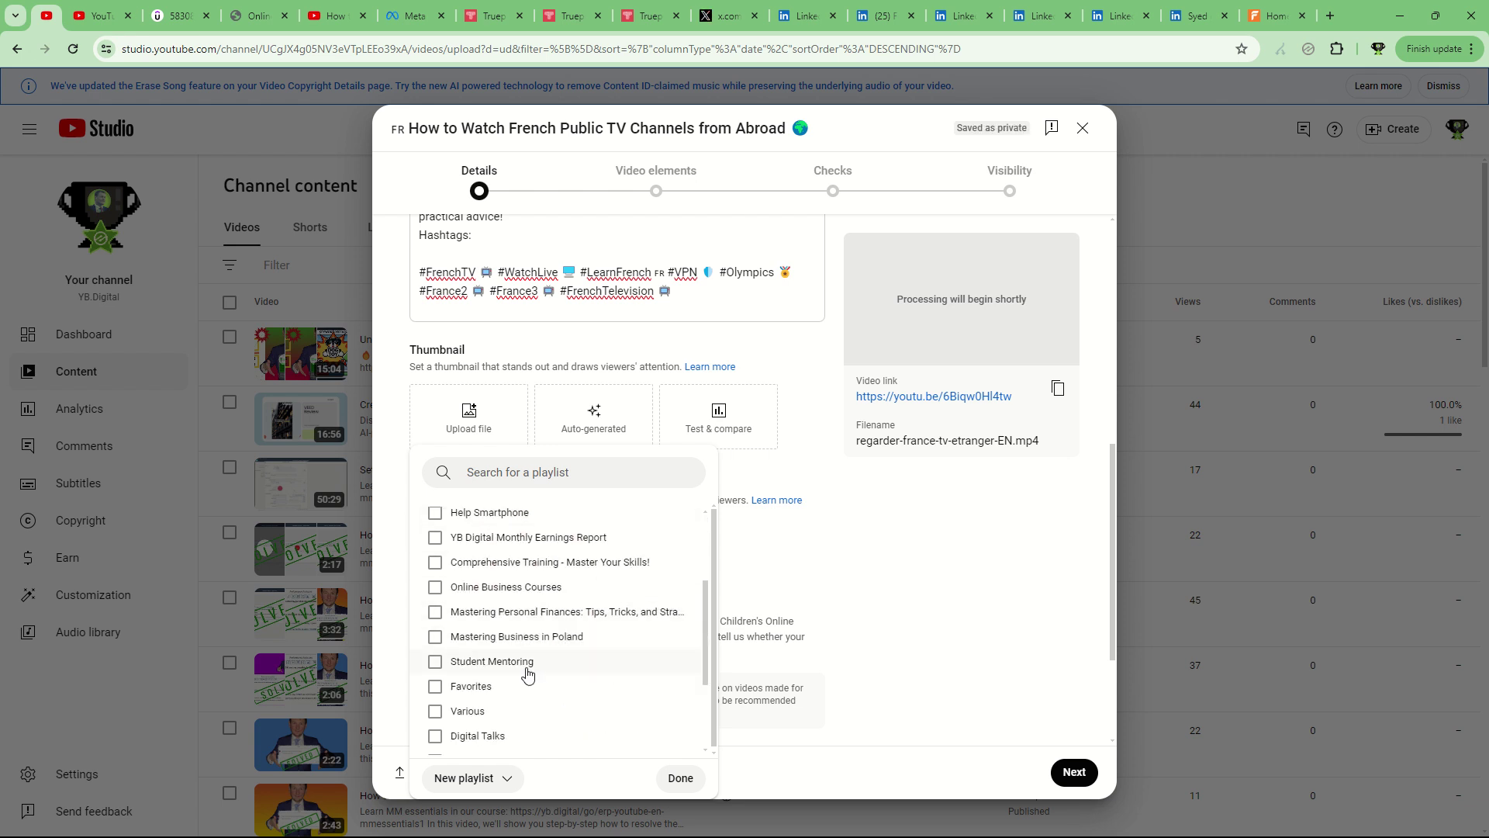
{"action": "left_click", "coordinate": [464, 711]}
{"action": "scroll", "coordinate": [496, 721], "scroll_direction": "down", "scroll_amount": 1}
{"action": "left_click", "coordinate": [679, 778]}
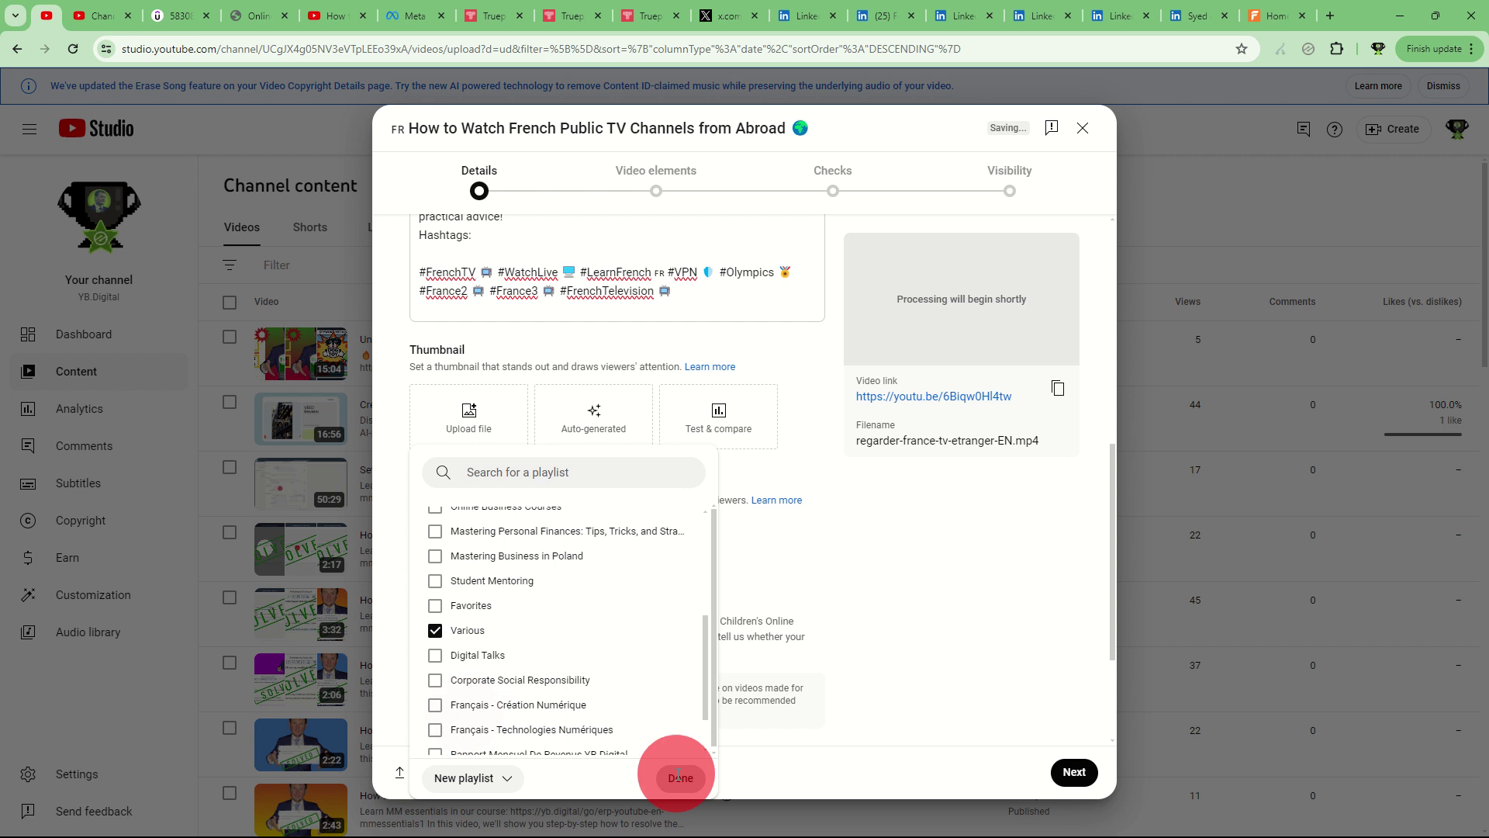
Step: Declare in the additional video details that the video contains paid promotion, and answer No for altered content
{"action": "scroll", "coordinate": [465, 597], "scroll_direction": "down", "scroll_amount": 2}
{"action": "left_click", "coordinate": [443, 665]}
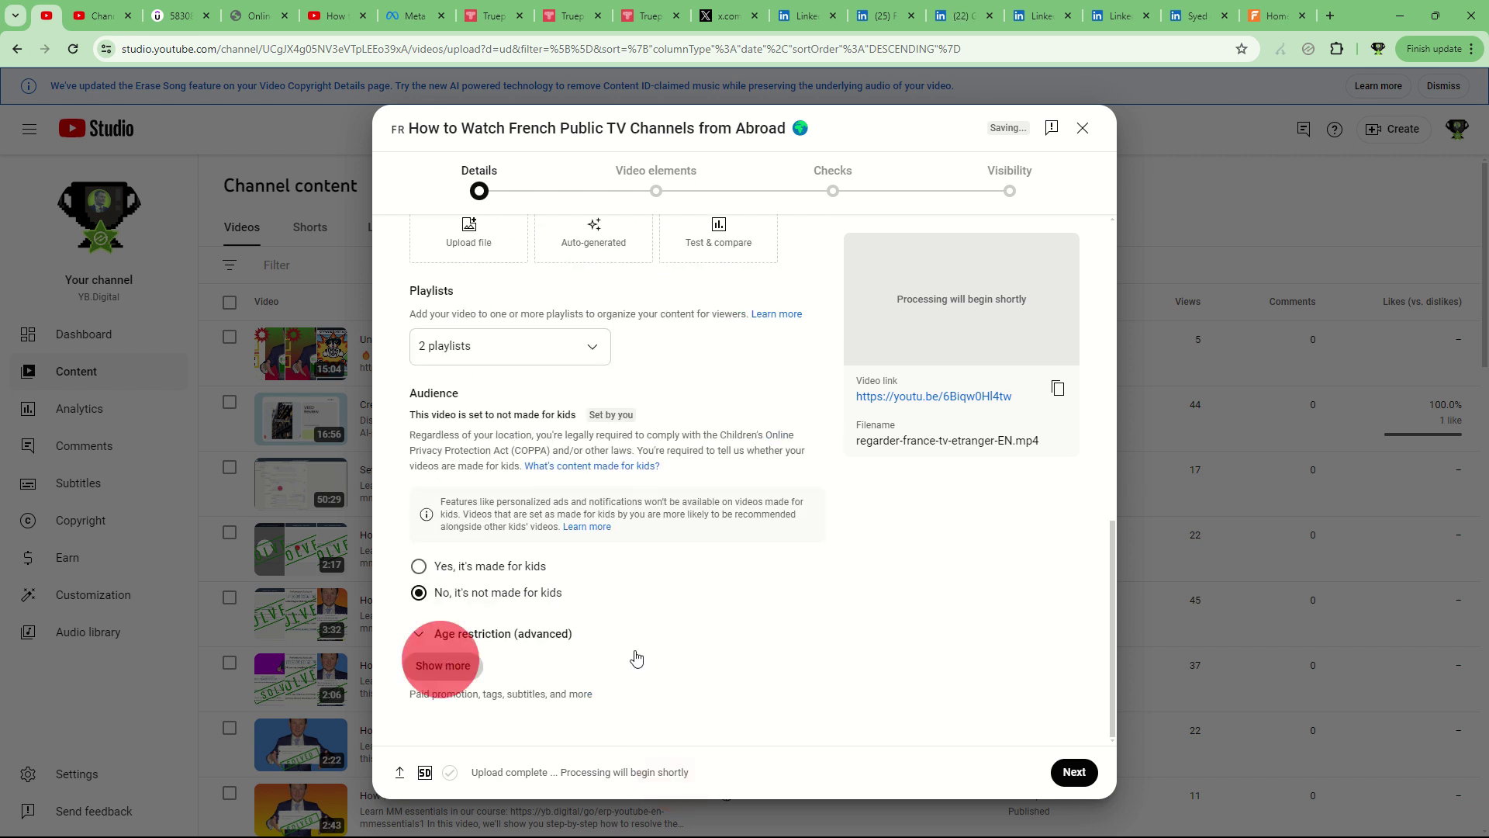
{"action": "scroll", "coordinate": [660, 566], "scroll_direction": "down", "scroll_amount": 4}
{"action": "left_click", "coordinate": [422, 479]}
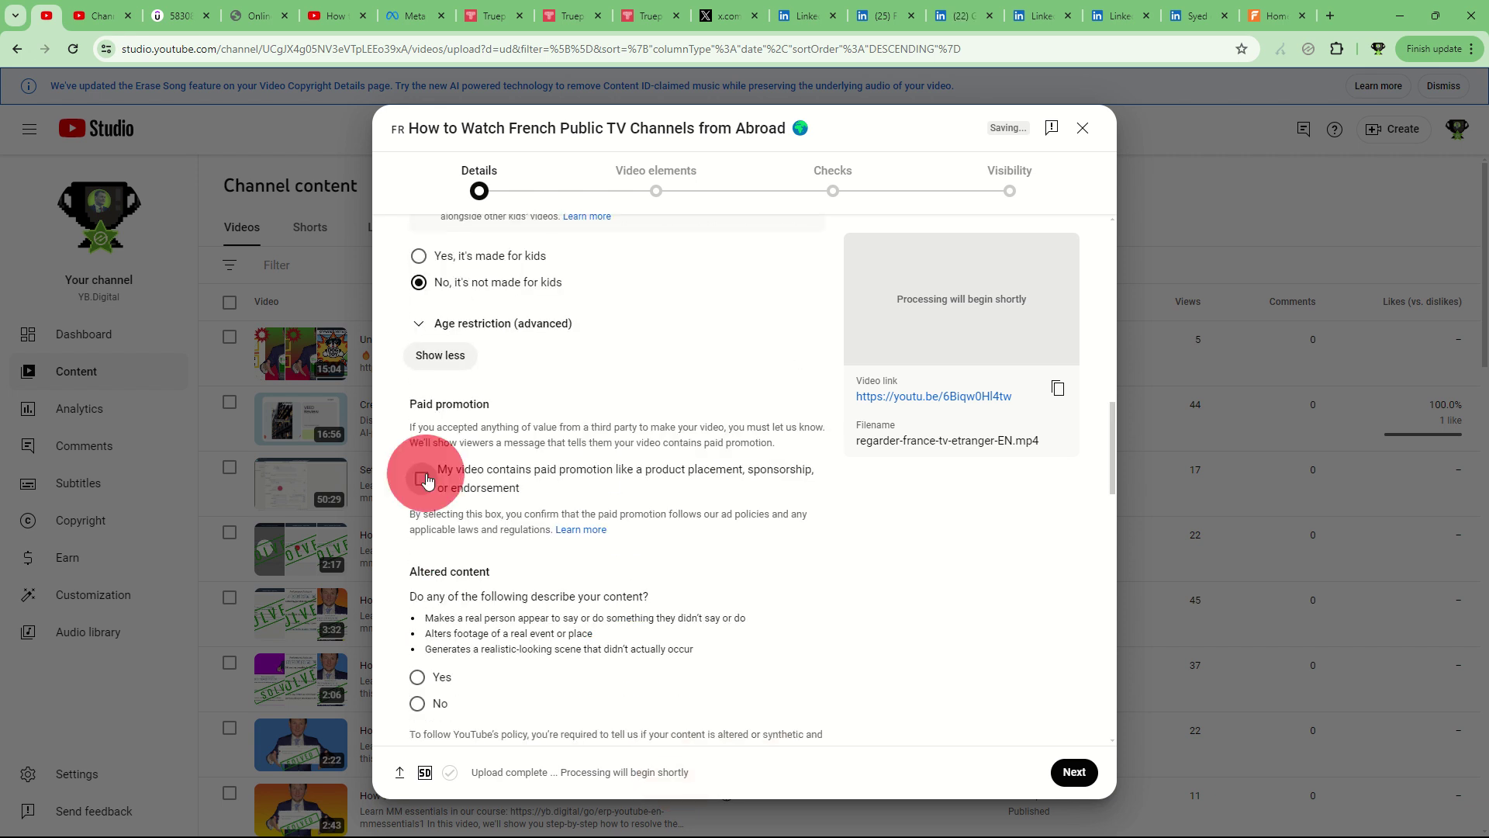
{"action": "scroll", "coordinate": [421, 487], "scroll_direction": "down", "scroll_amount": 3}
{"action": "left_click", "coordinate": [418, 475]}
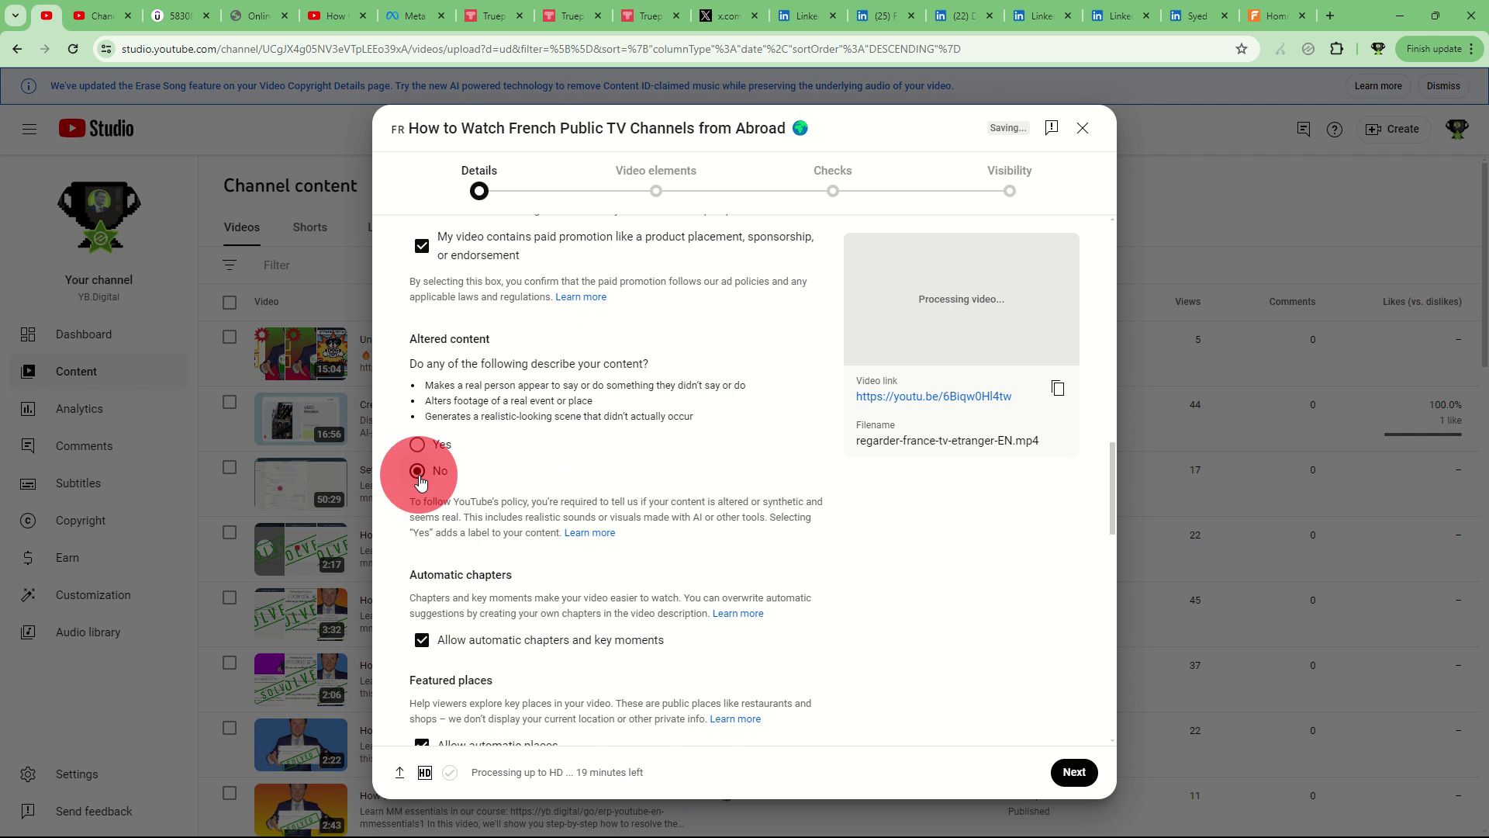
Step: Add the copied English keywords, from "French television" to "watch French TV from abroad", after the existing video tags
{"action": "scroll", "coordinate": [595, 489], "scroll_direction": "down", "scroll_amount": 4}
{"action": "left_click", "coordinate": [662, 653]}
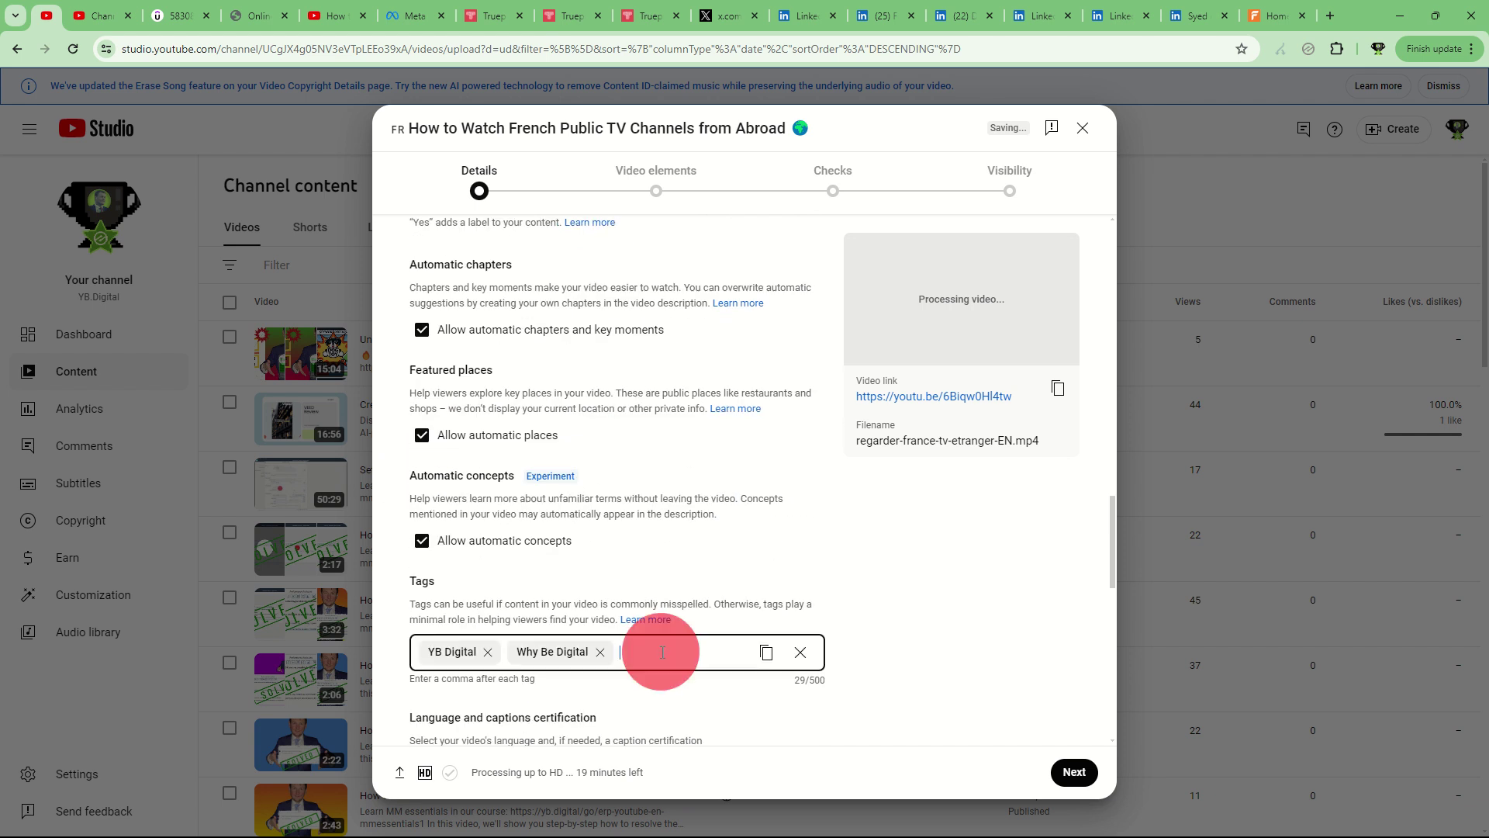
{"action": "type", "text": "French television, watch French TV online, France 2 live, France 3 live, Olympics in French, learn French, VPN for French TV, French TV channels, access French channels from abroad, bypass geographic restrictions, watch French TV from abroad"}
Step: Set the recording date to Jul 25, 2024 and the video location to New York State
{"action": "scroll", "coordinate": [609, 464], "scroll_direction": "down", "scroll_amount": 4}
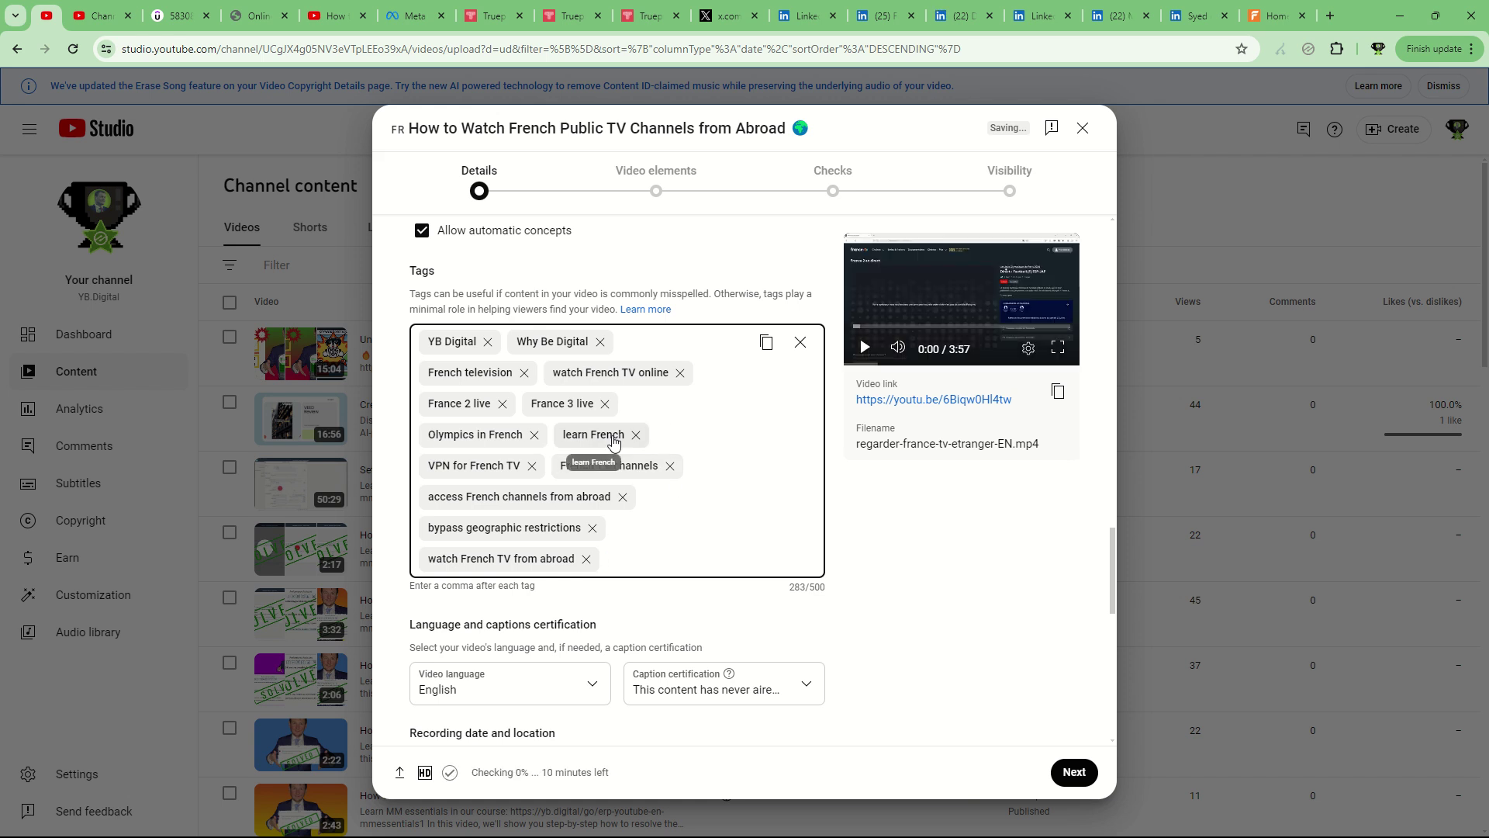
{"action": "scroll", "coordinate": [601, 565], "scroll_direction": "down", "scroll_amount": 3}
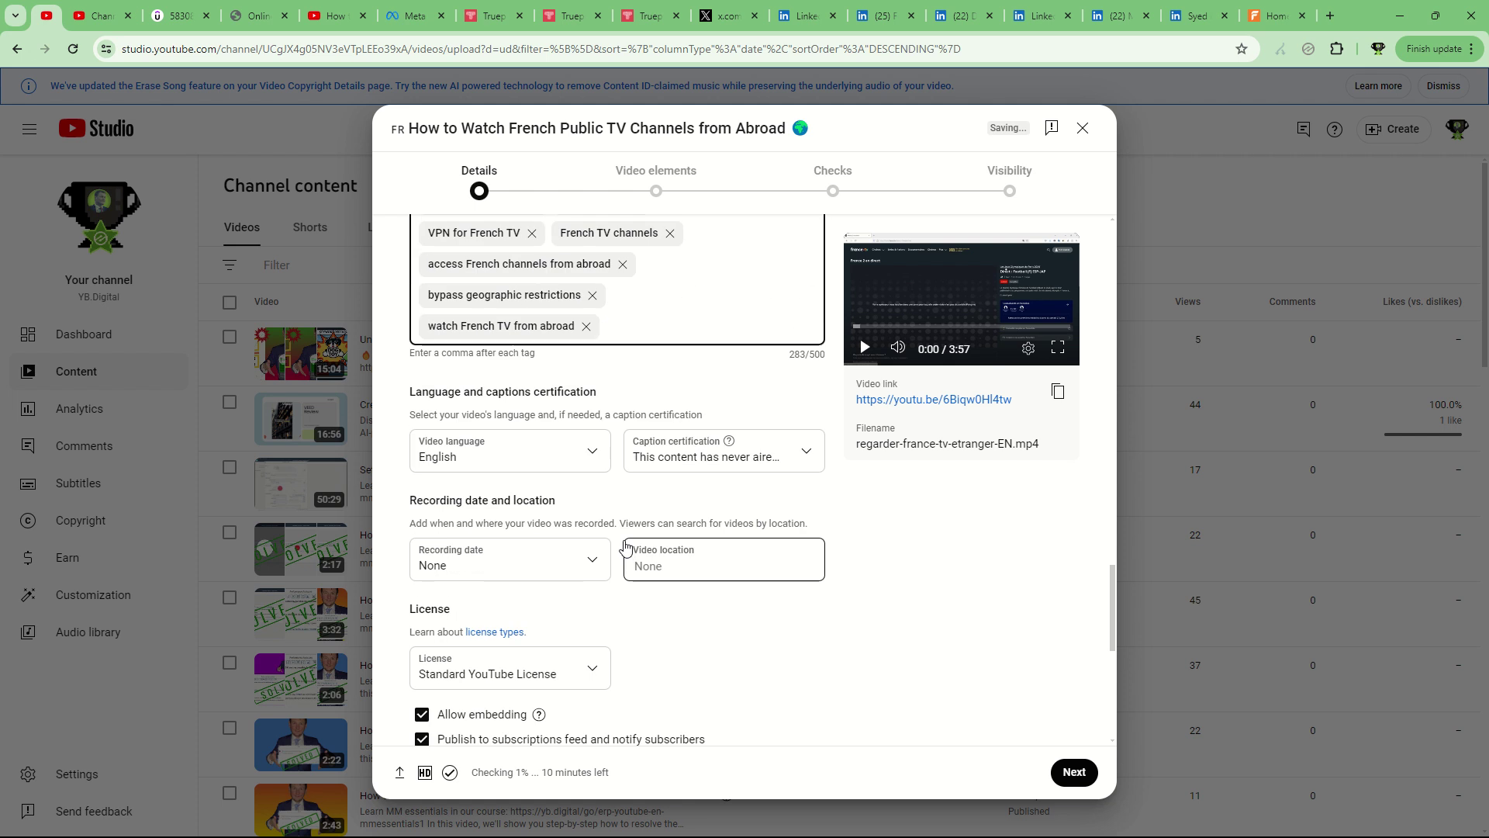
{"action": "left_click", "coordinate": [584, 565]}
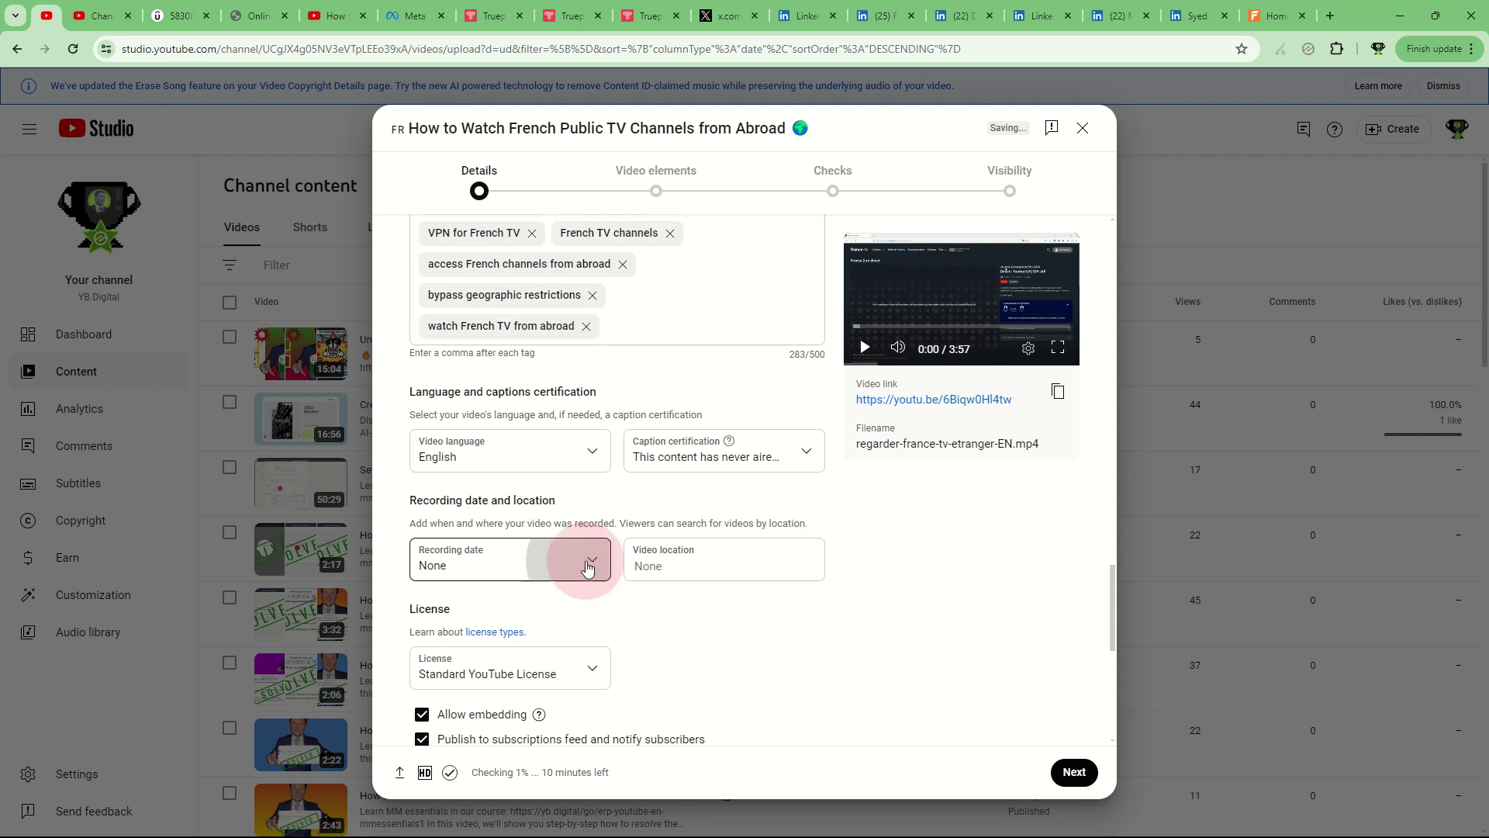
{"action": "left_click", "coordinate": [541, 502]}
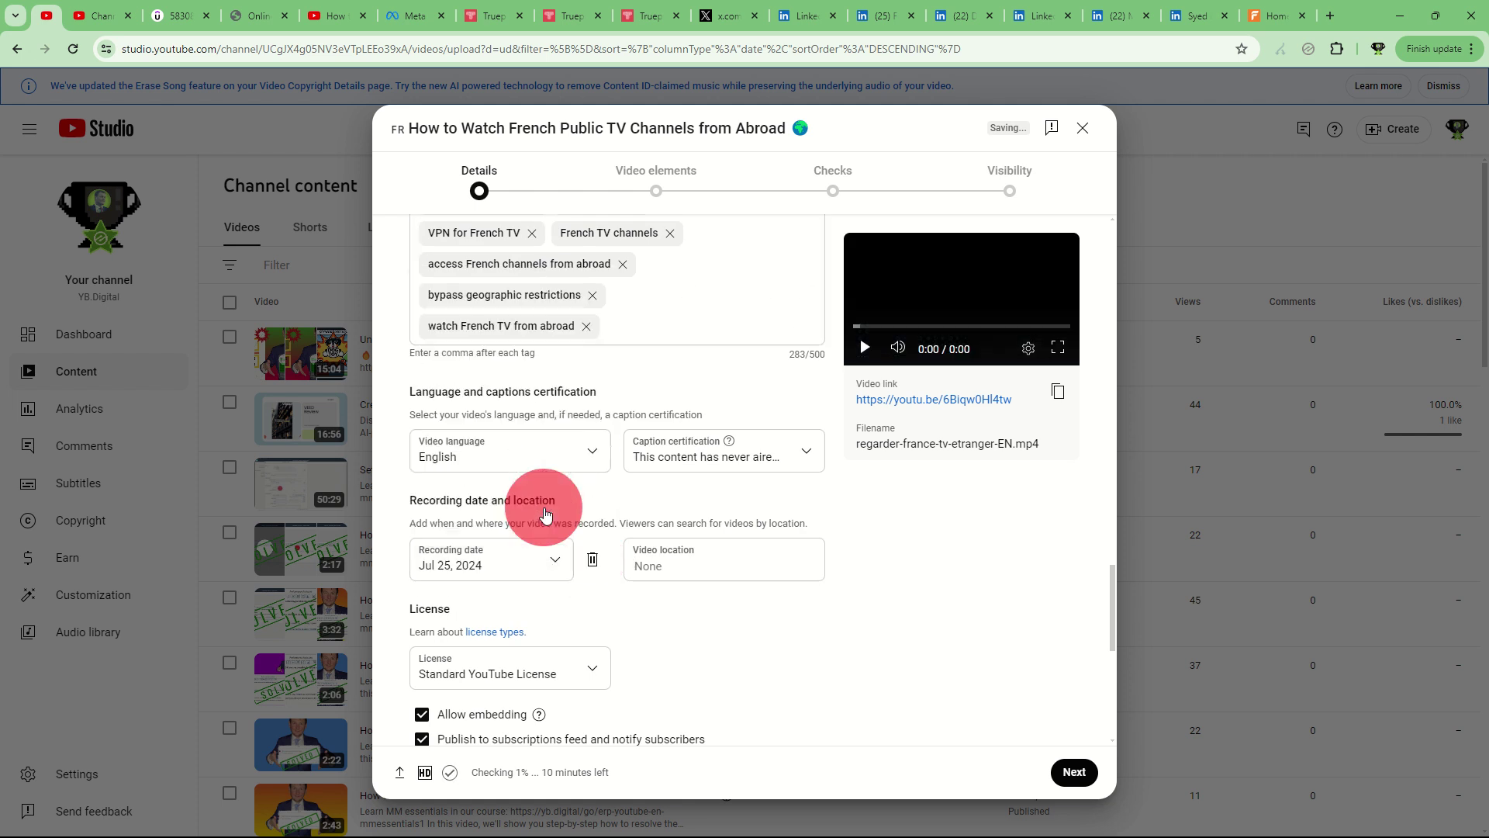
{"action": "left_click", "coordinate": [675, 566]}
{"action": "type", "text": "n"}
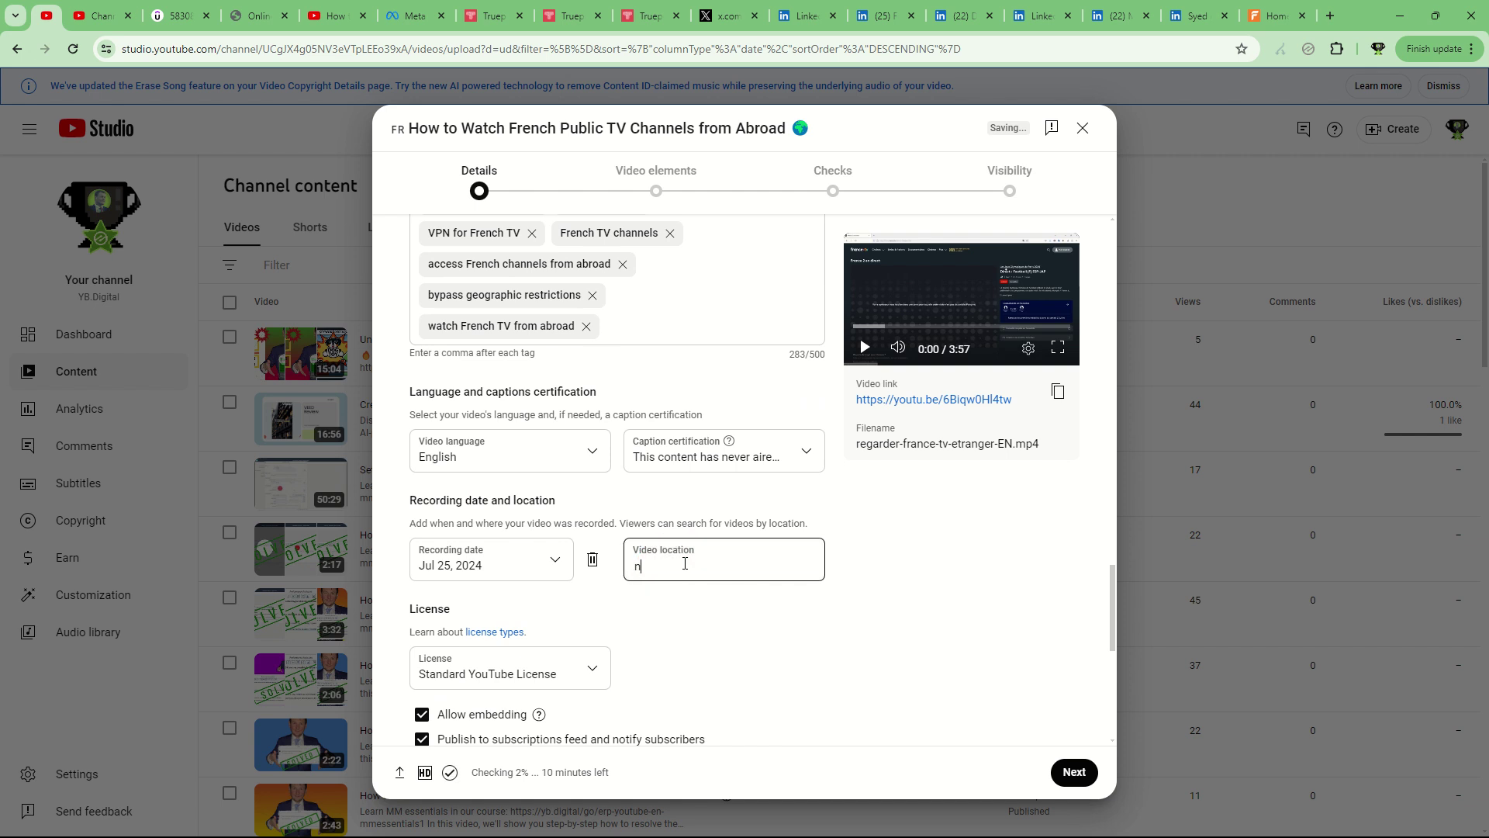
{"action": "type", "text": "ew york"}
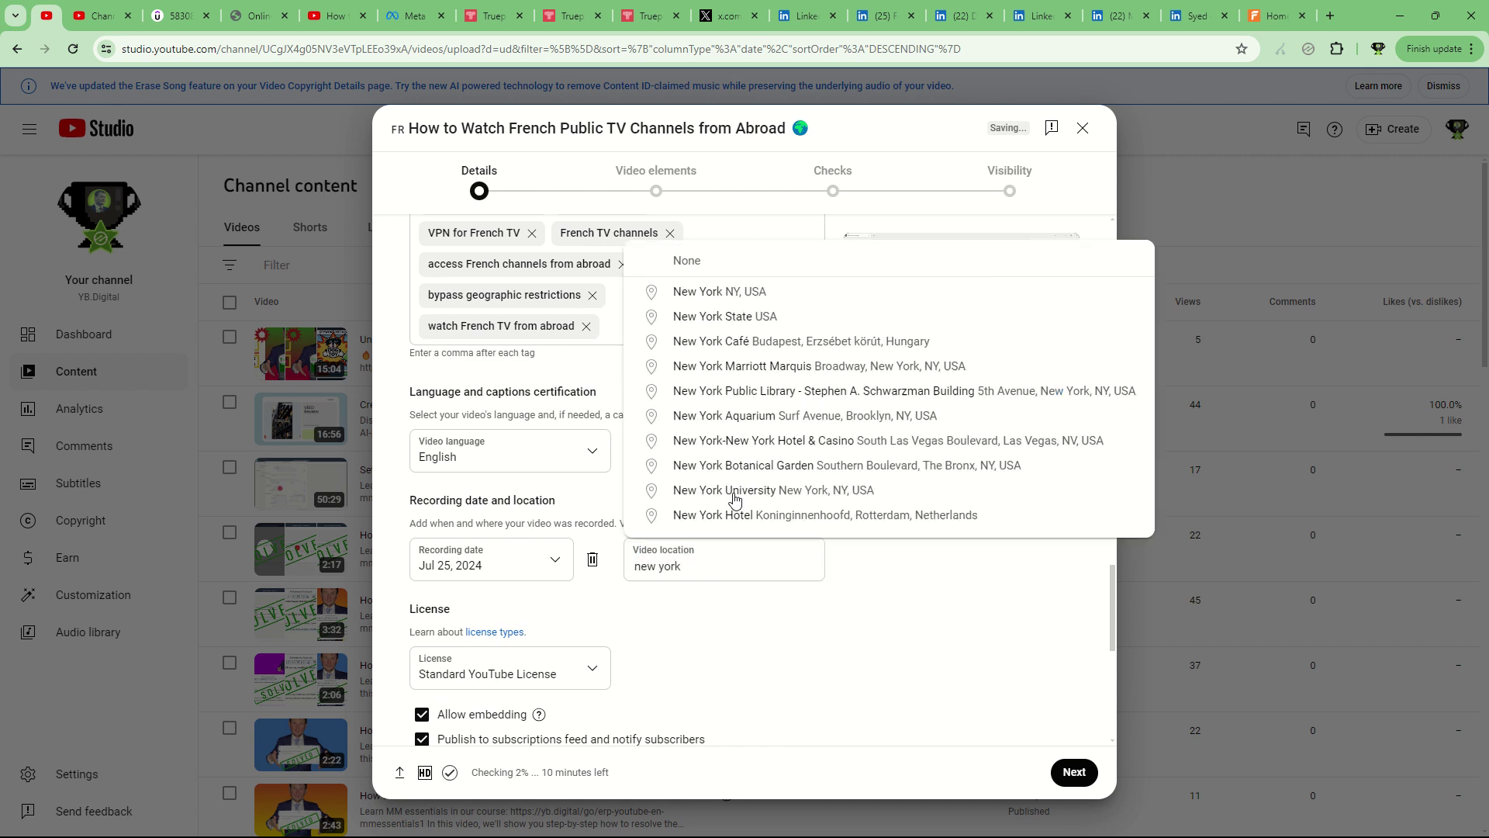
{"action": "left_click", "coordinate": [734, 317]}
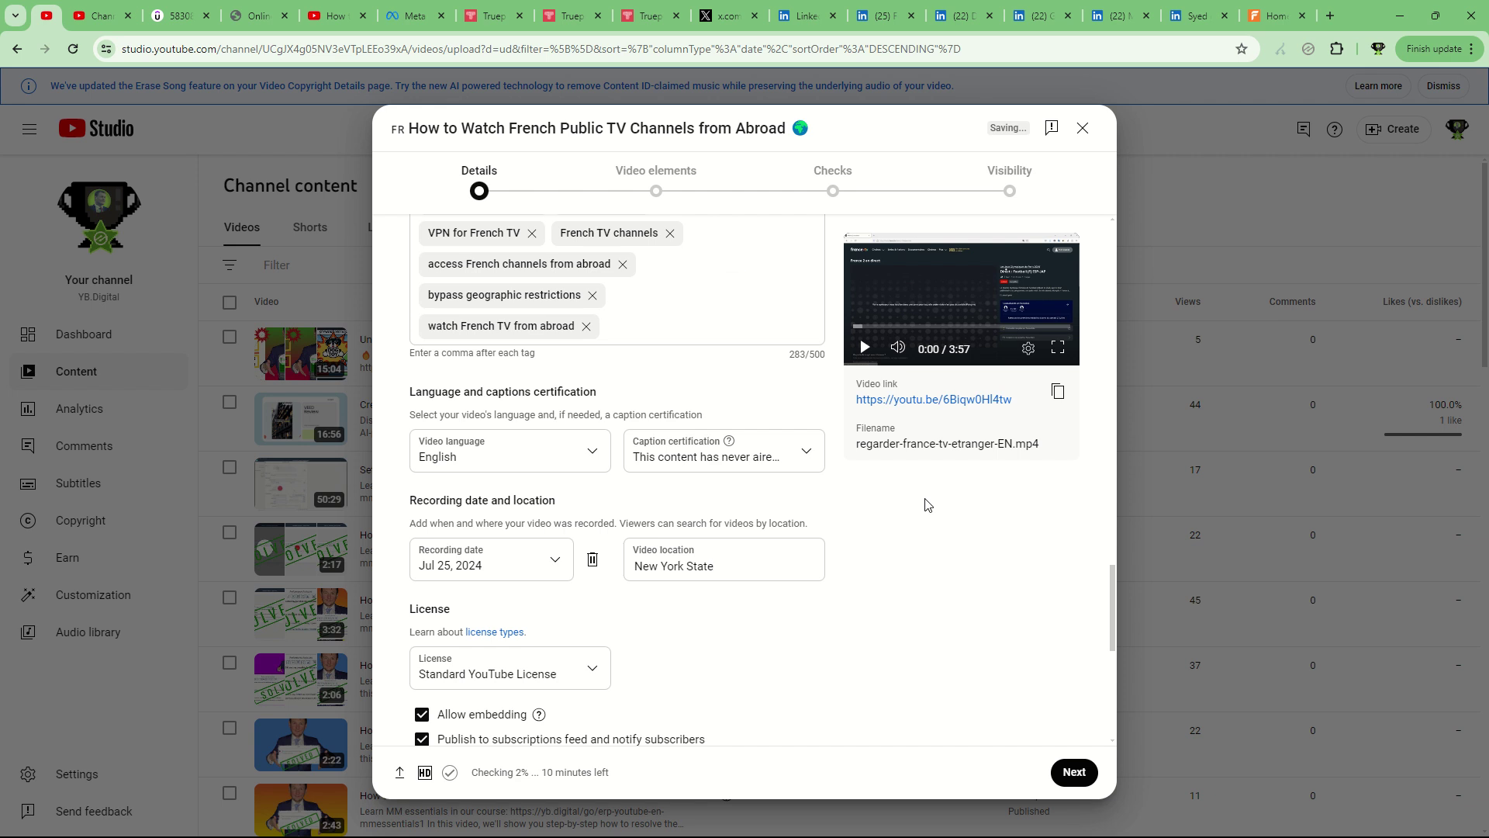
Step: Proceed to the video elements and start an end screen from the "1 playlist, 1 subscribe" template
{"action": "scroll", "coordinate": [570, 445], "scroll_direction": "down", "scroll_amount": 4}
{"action": "scroll", "coordinate": [655, 429], "scroll_direction": "down", "scroll_amount": 2}
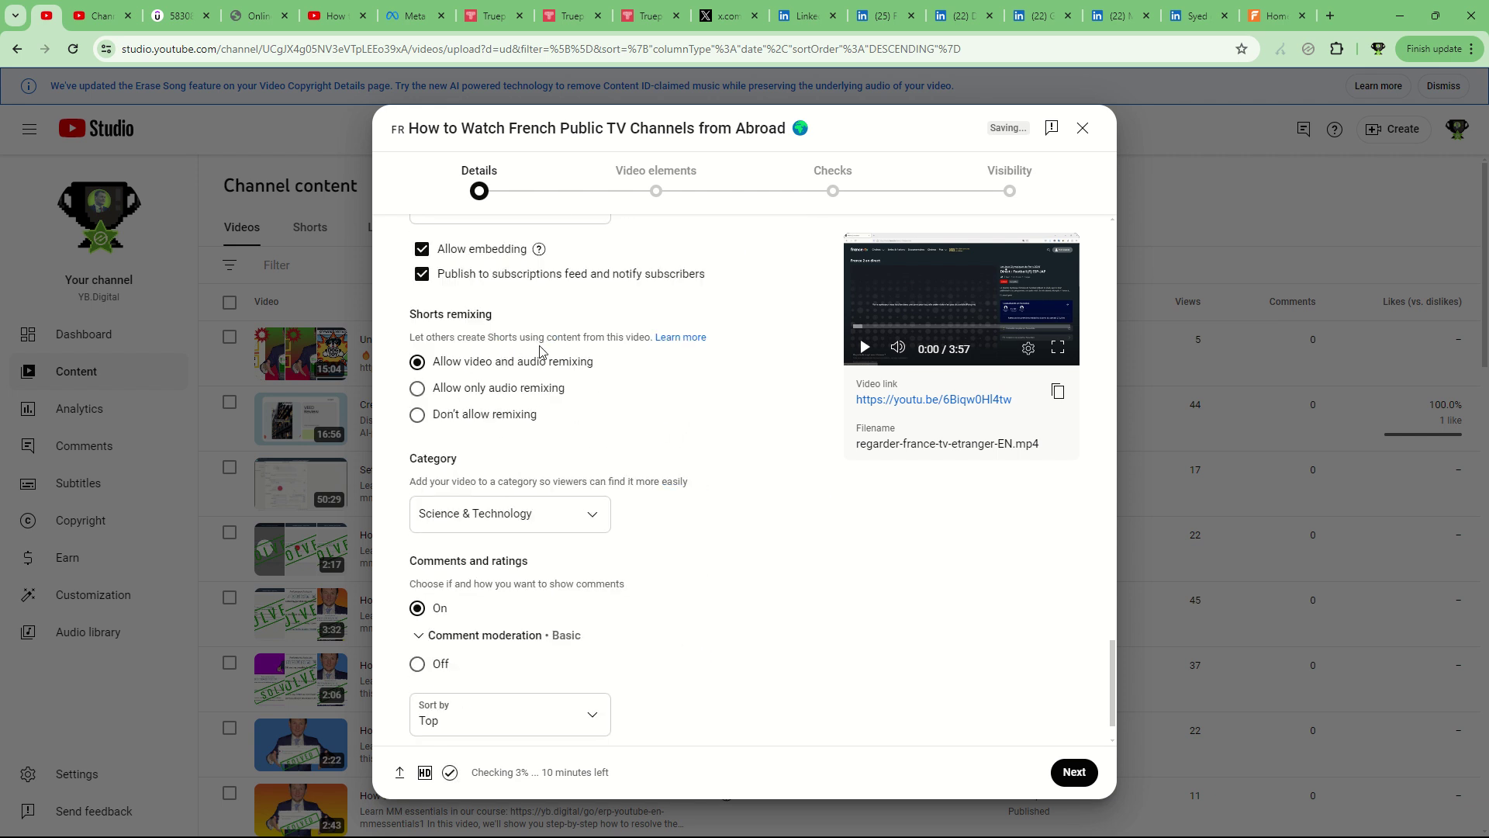
{"action": "left_click", "coordinate": [1072, 772]}
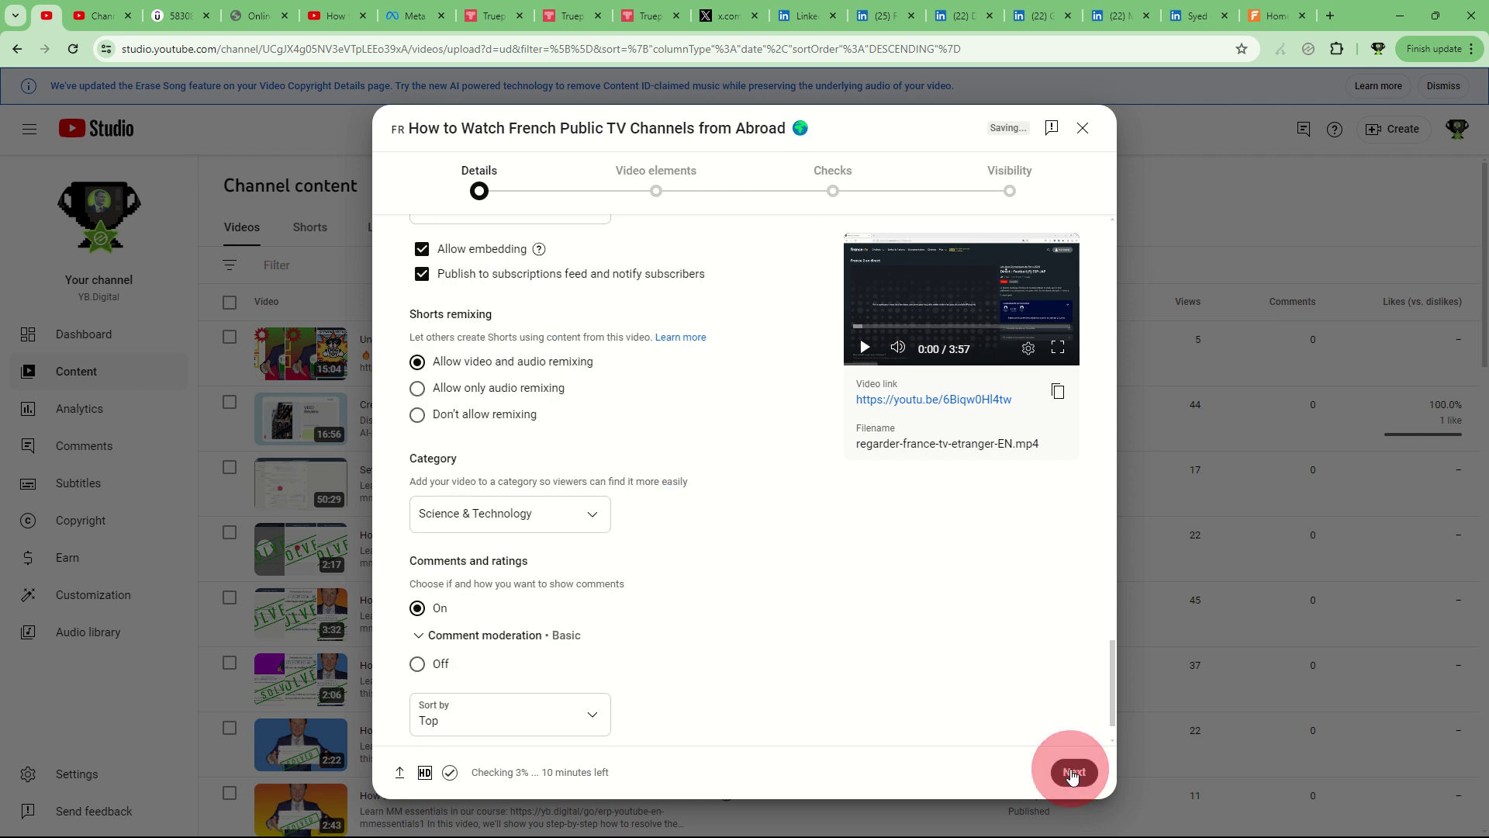
{"action": "left_click", "coordinate": [1058, 406]}
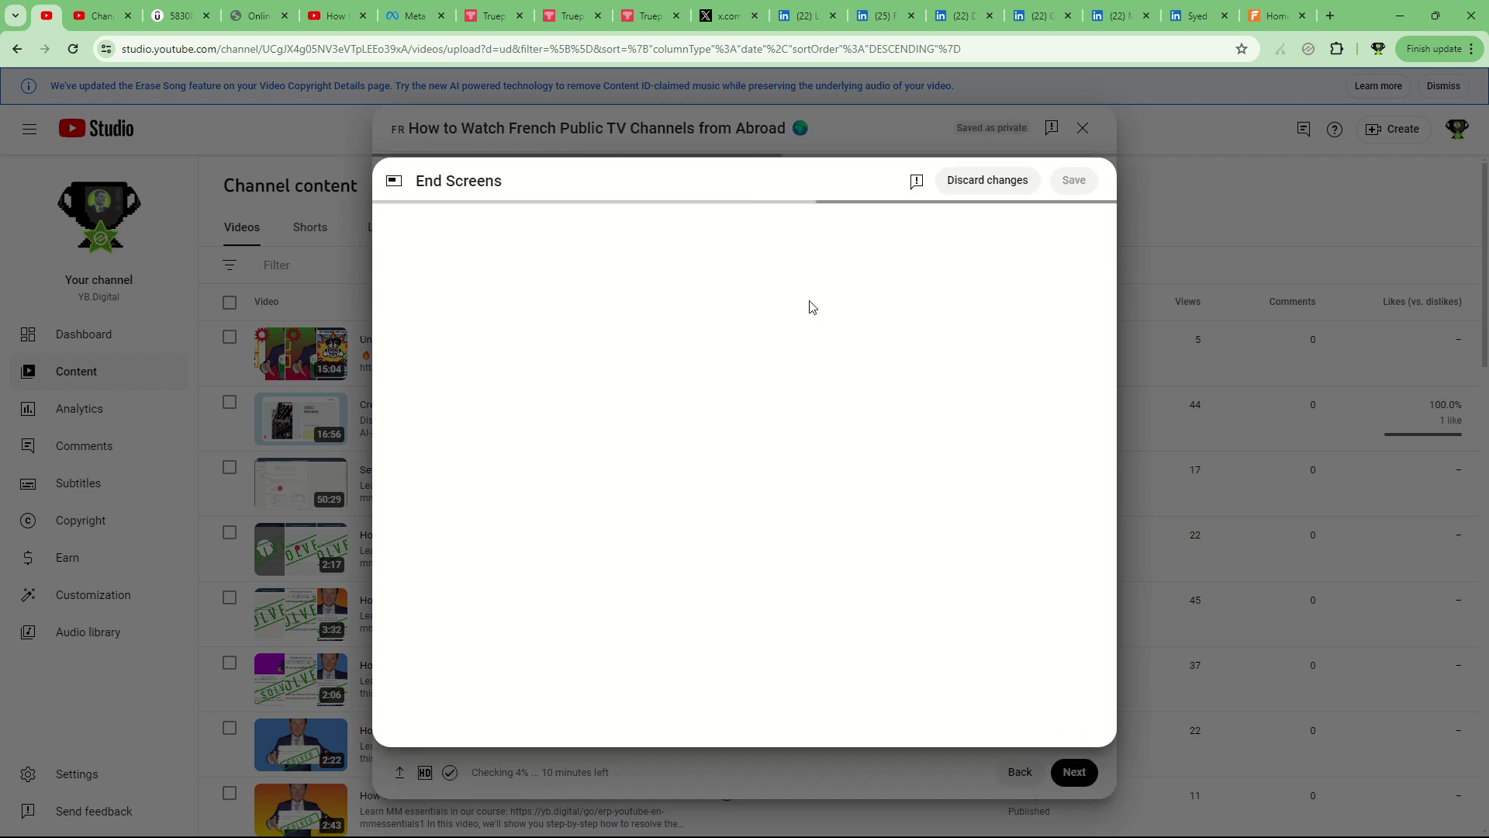
{"action": "left_click", "coordinate": [688, 306]}
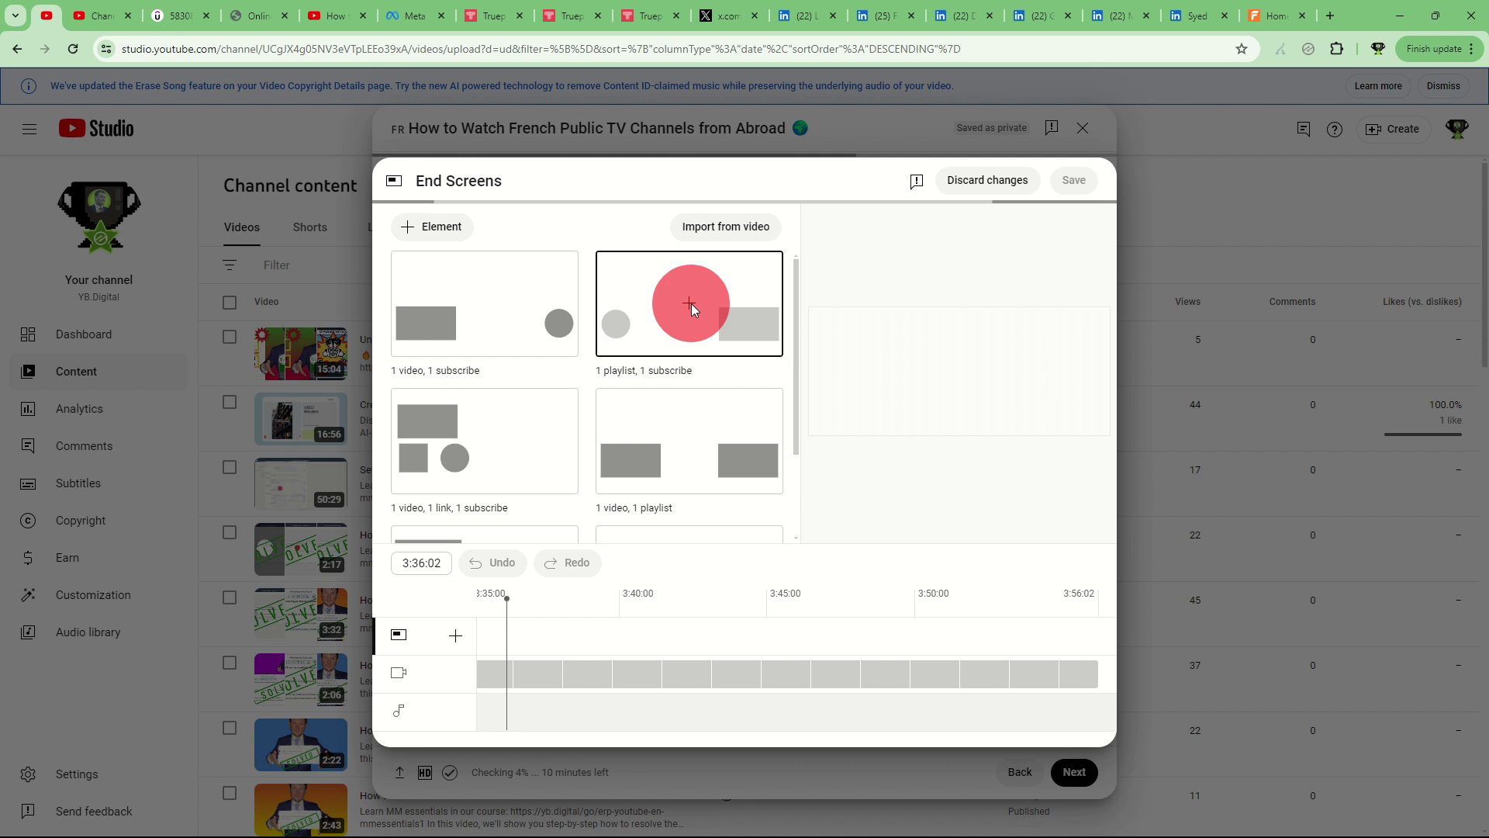
{"action": "left_click", "coordinate": [451, 233]}
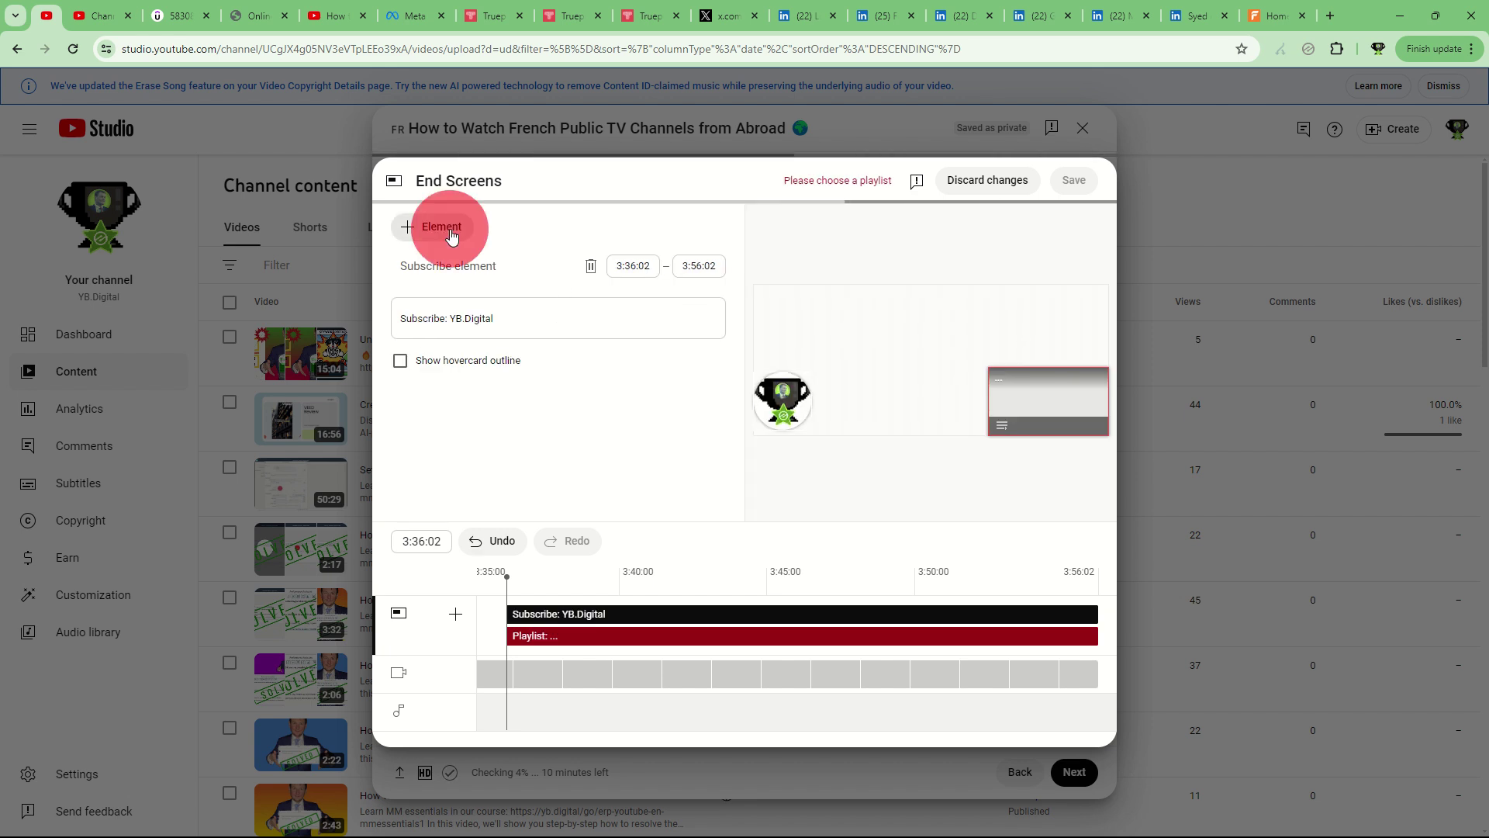
{"action": "left_click", "coordinate": [435, 309]}
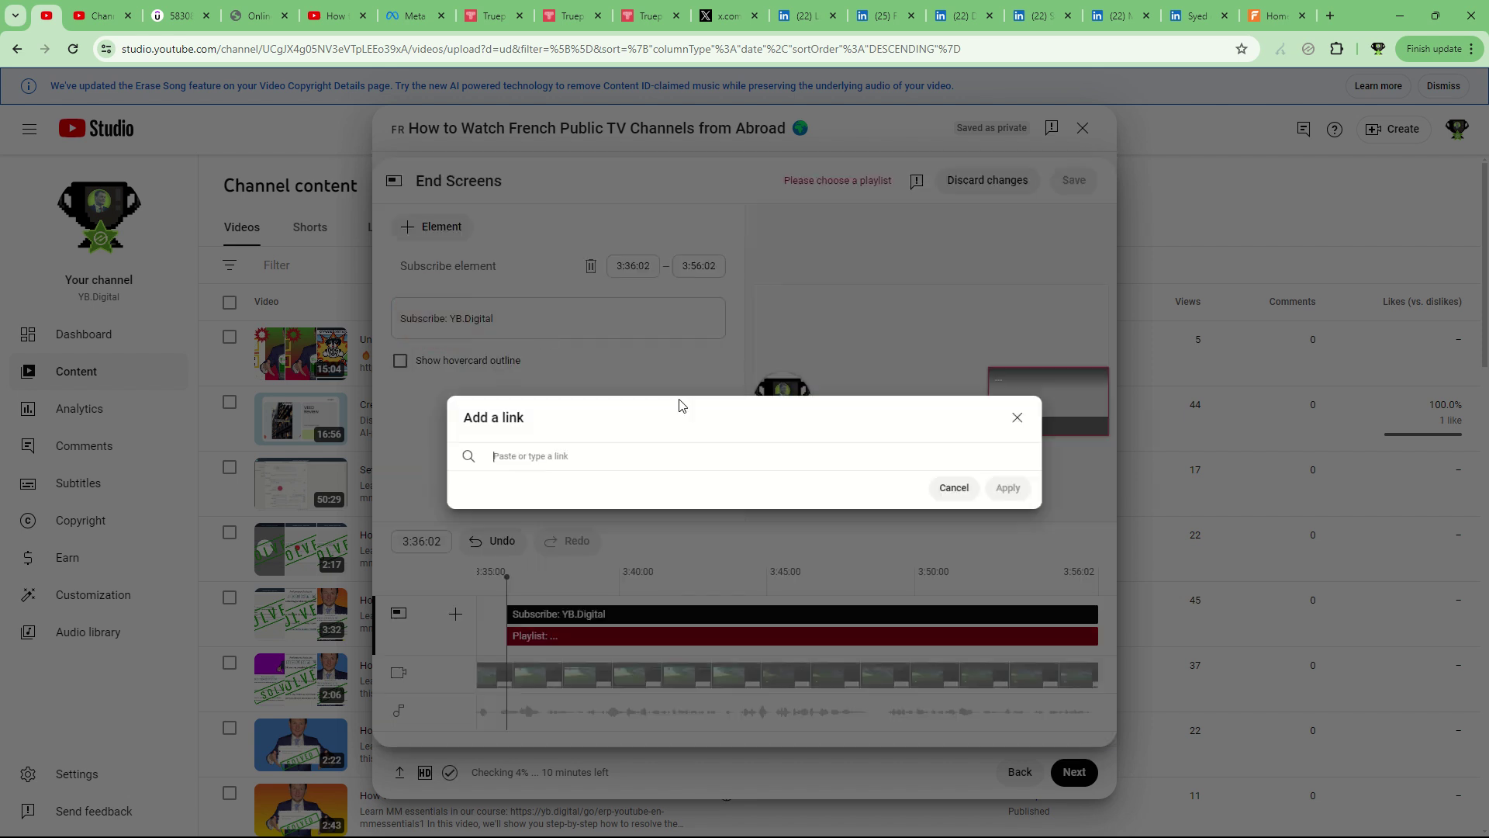
{"action": "left_click", "coordinate": [627, 454]}
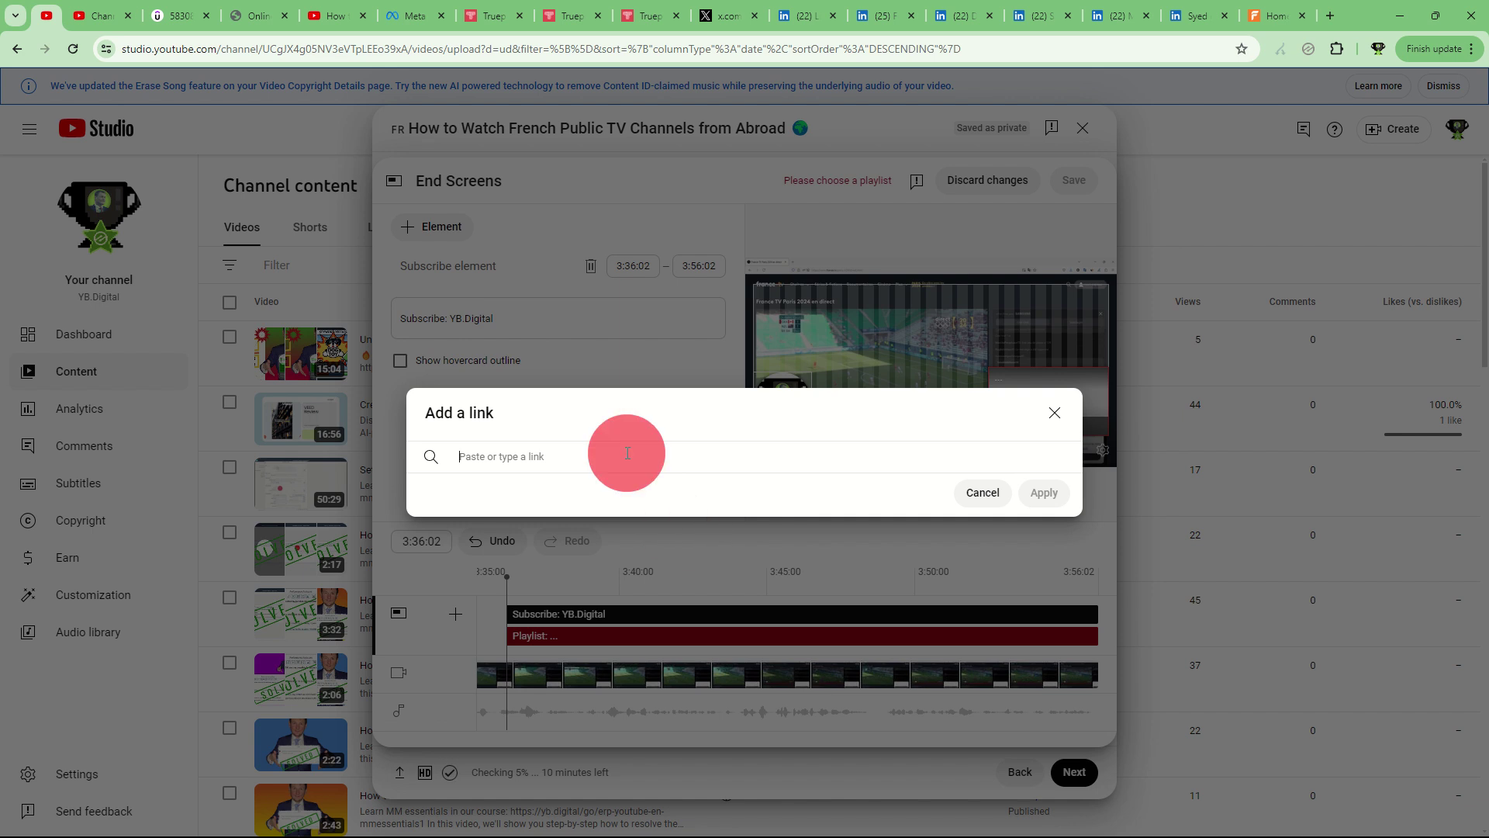
{"action": "type", "text": "https://"}
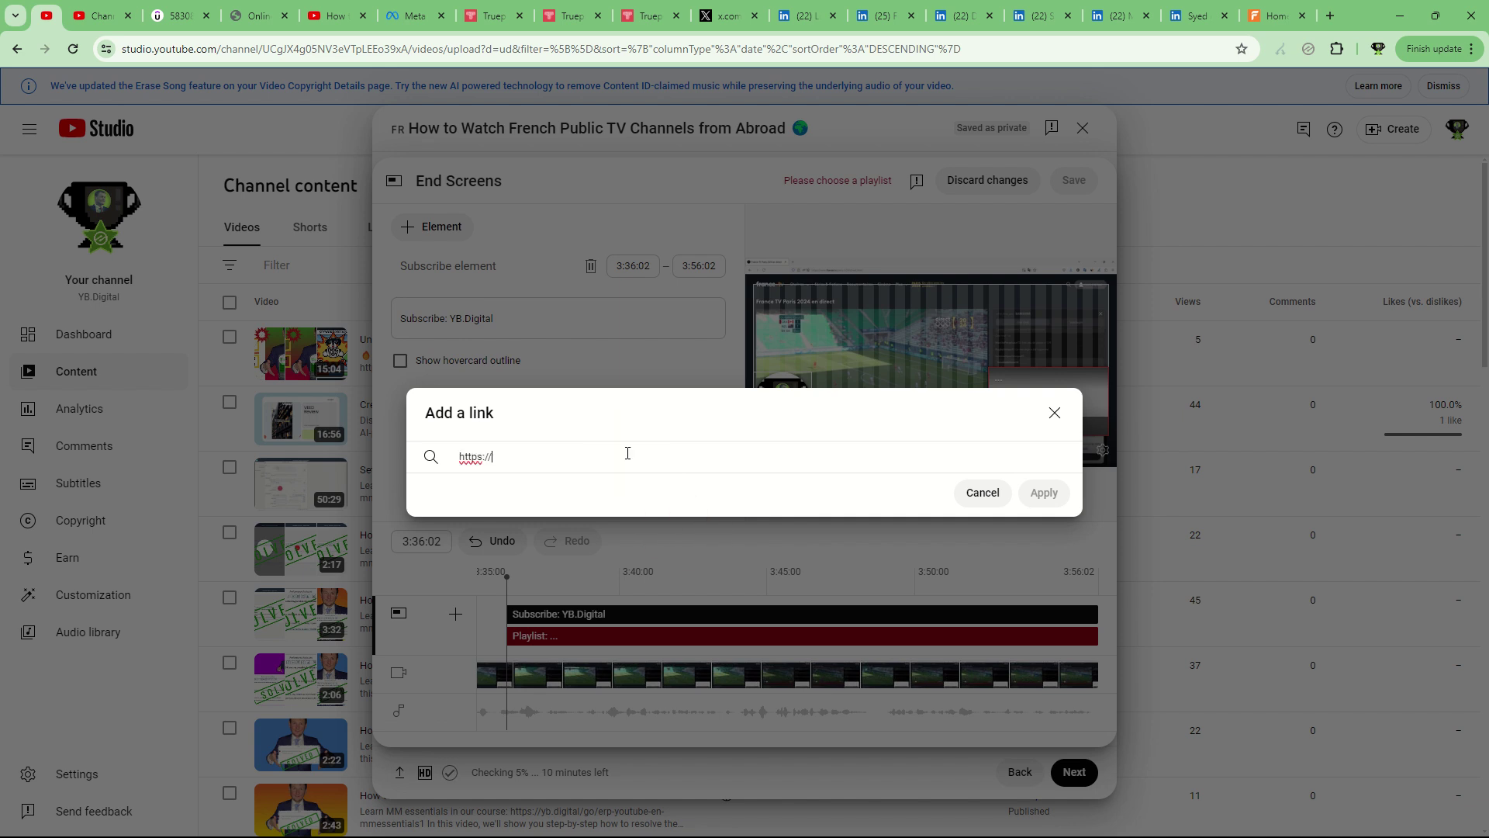
{"action": "type", "text": "yb.d"}
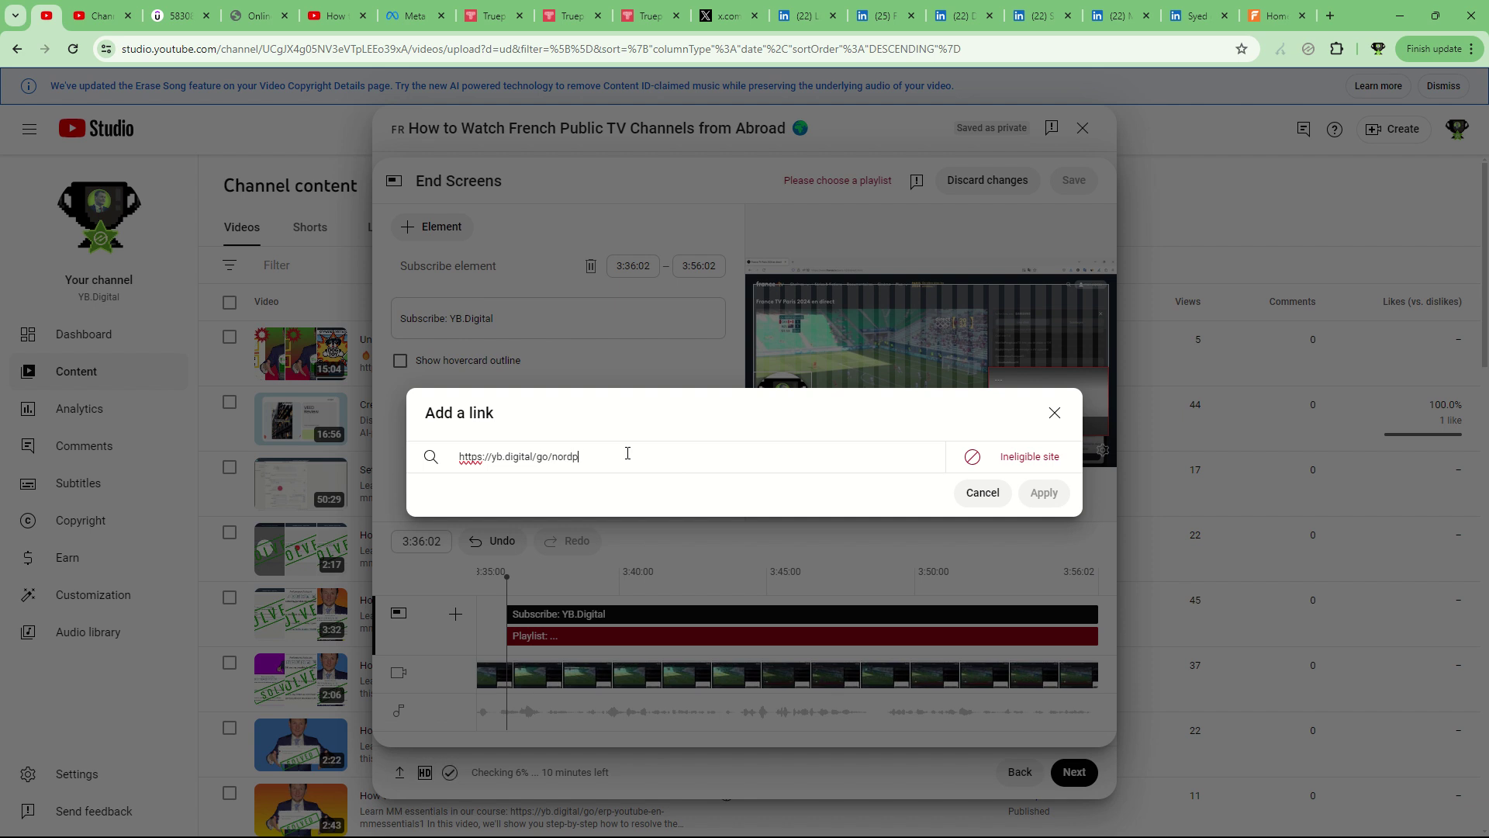
{"action": "type", "text": "igital/go/nordvpn"}
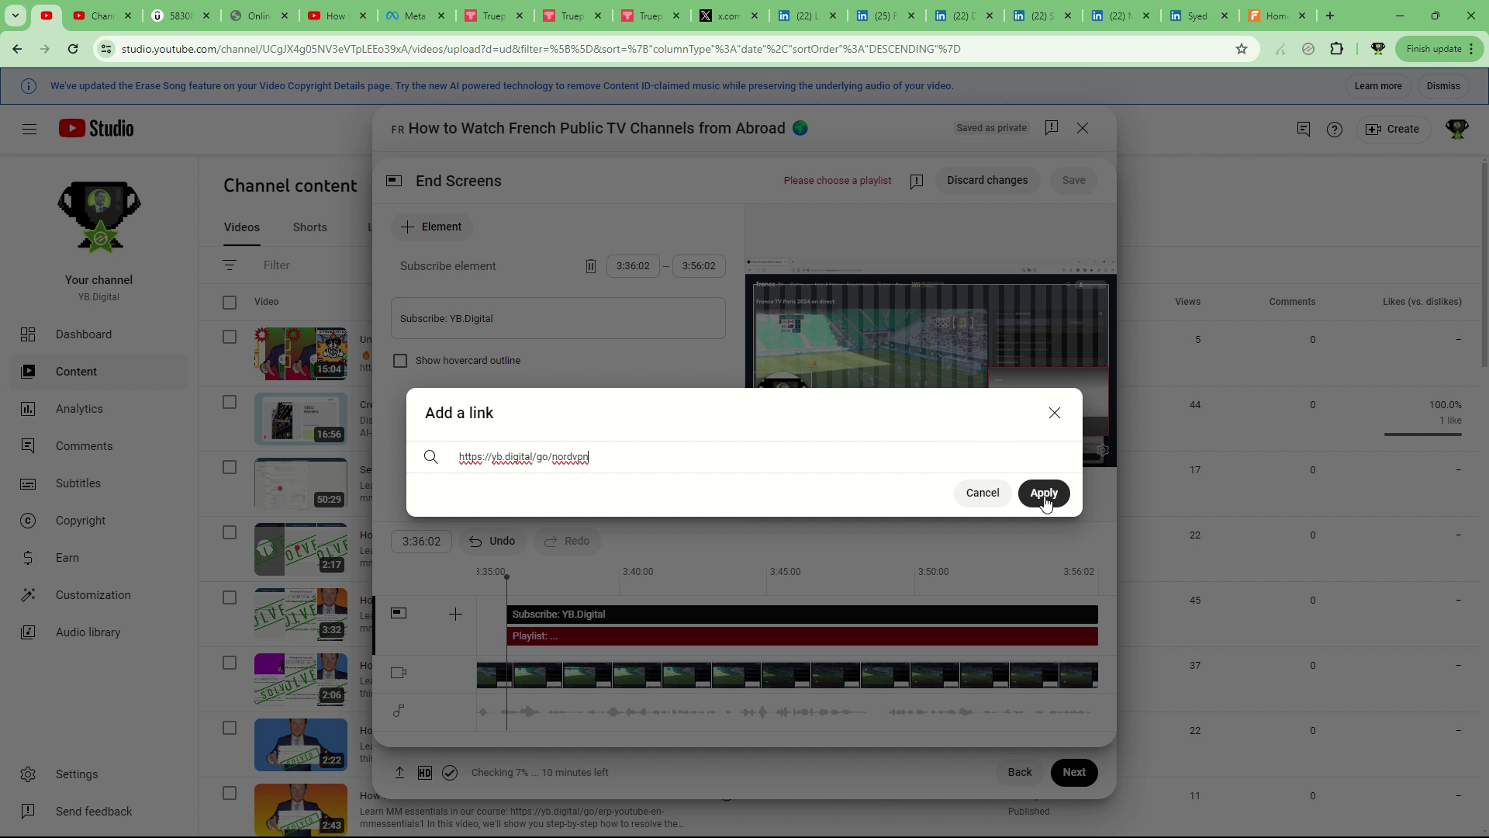
{"action": "left_click", "coordinate": [1039, 493]}
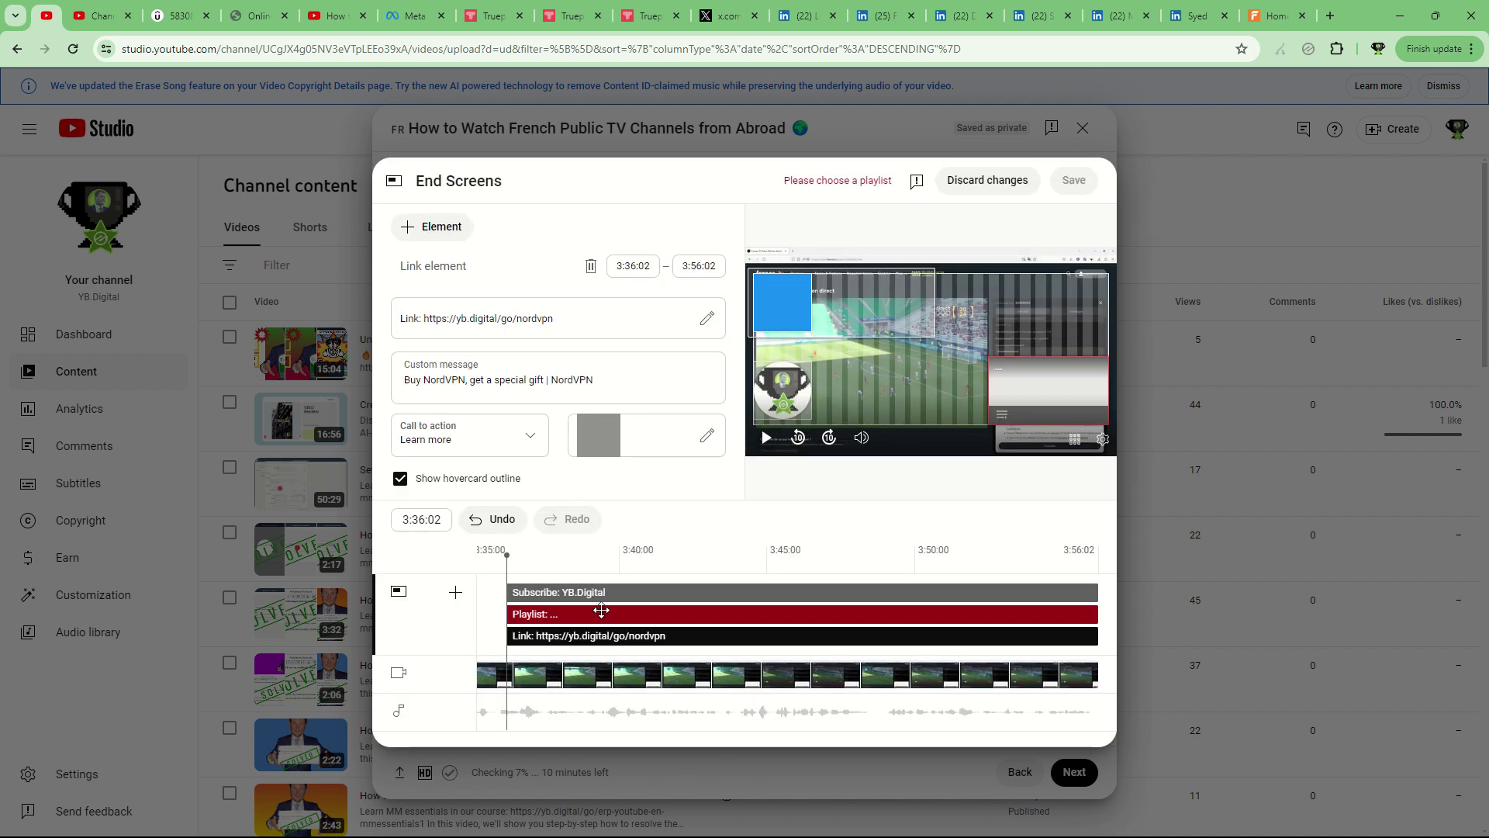
Step: Set the end screen's playlist element to the specific playlist Digital Technologies
{"action": "left_click", "coordinate": [598, 614]}
{"action": "left_click", "coordinate": [477, 333]}
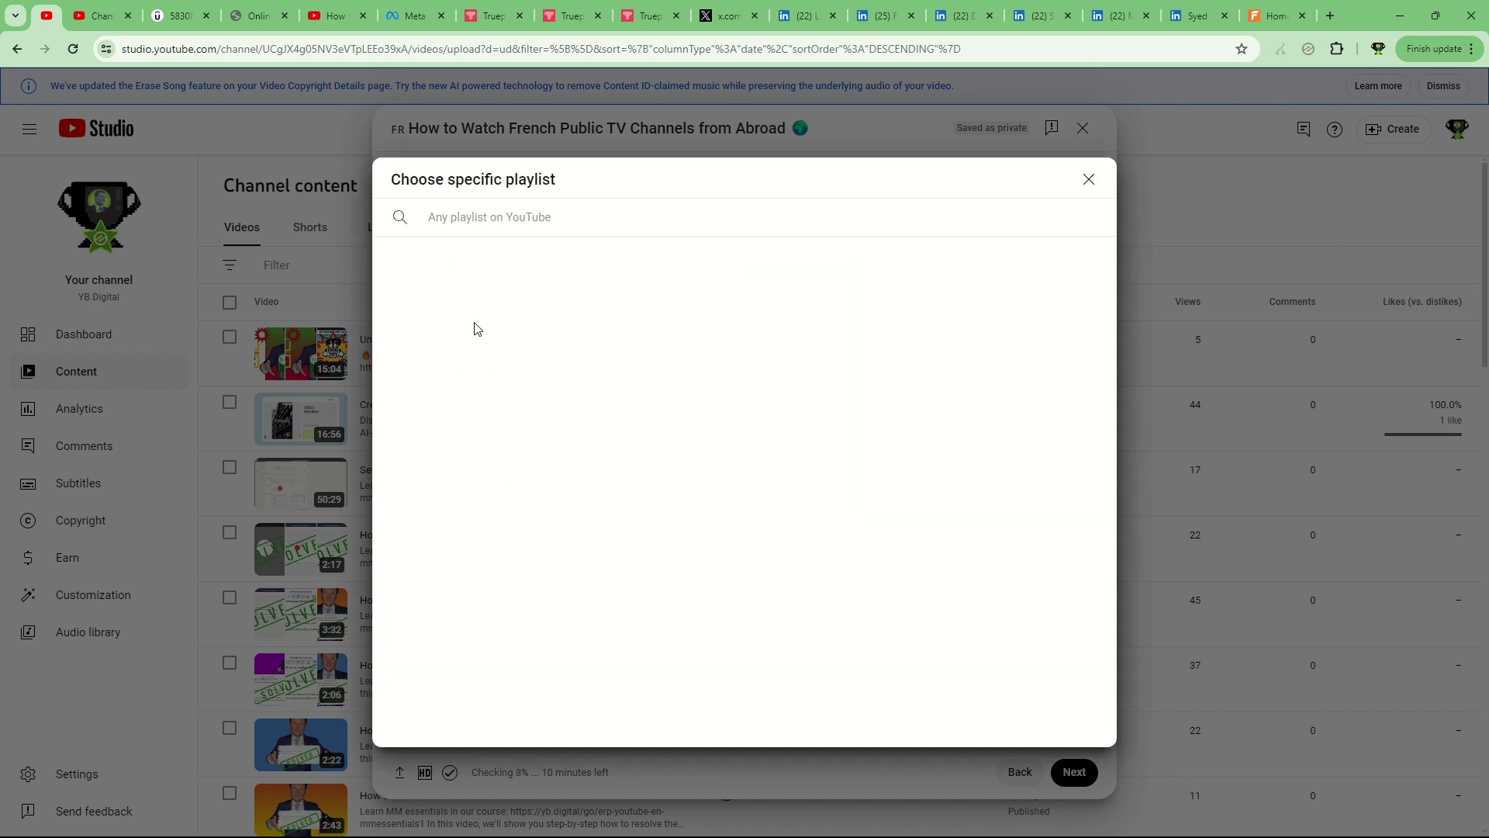
{"action": "left_click", "coordinate": [581, 329]}
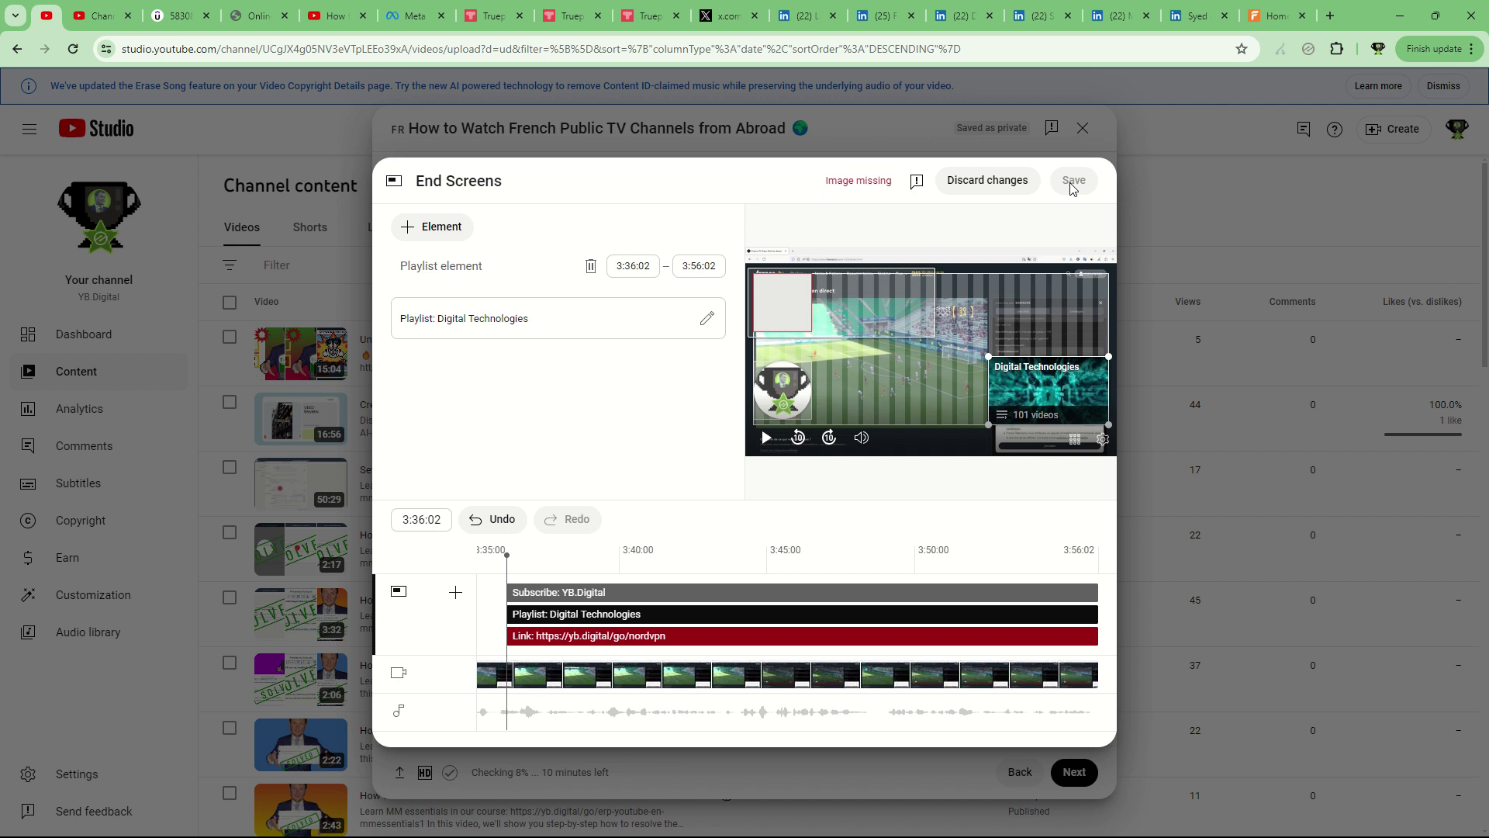
Step: Give the end-screen link the NordVPN logo from the site and the Sign up call to action, and save the end screen
{"action": "left_click", "coordinate": [662, 635]}
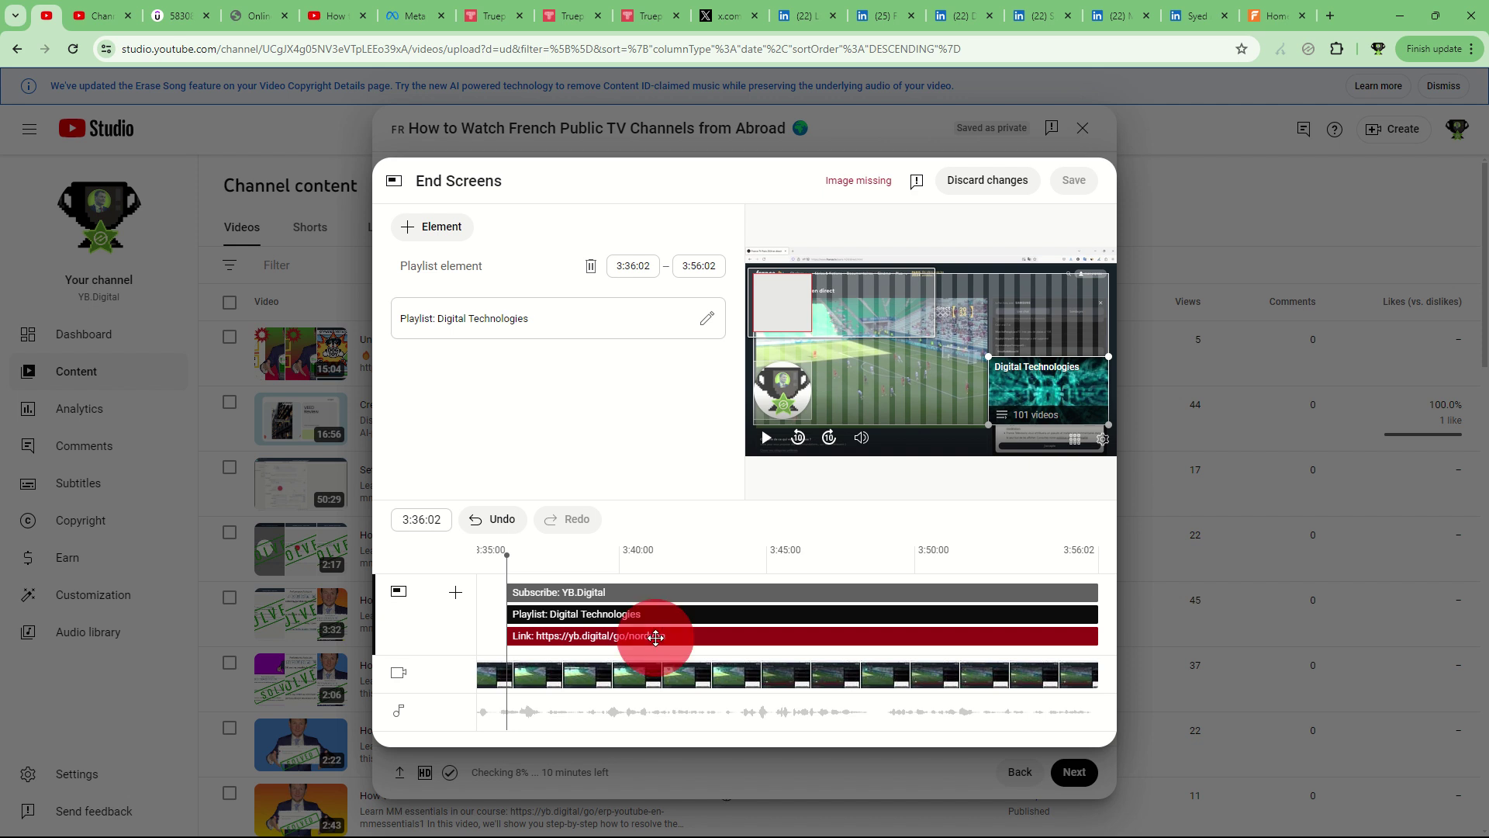
{"action": "left_click", "coordinate": [592, 450]}
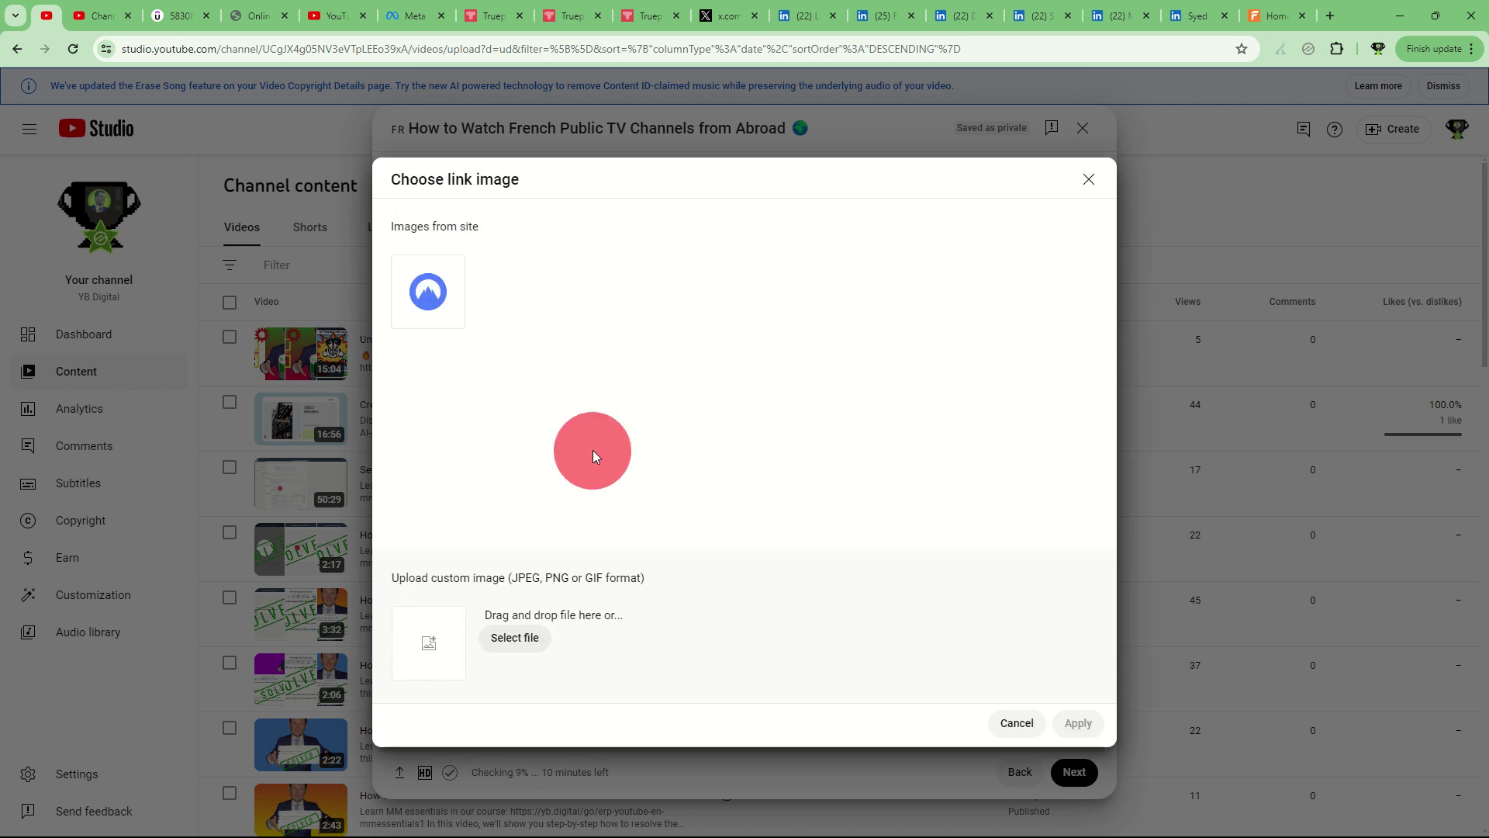
{"action": "left_click", "coordinate": [428, 275]}
{"action": "left_click", "coordinate": [1078, 723]}
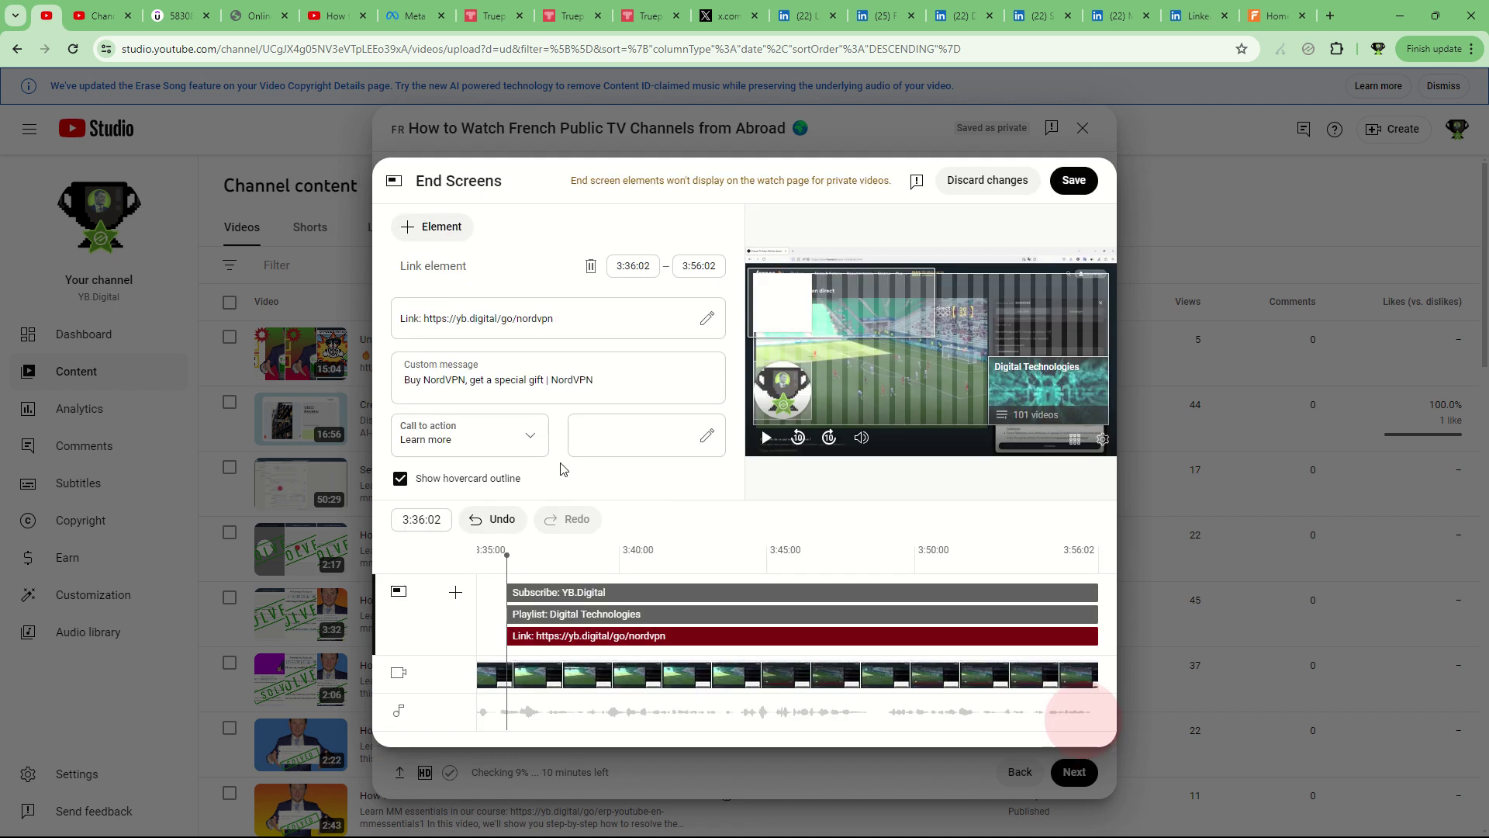
{"action": "left_click", "coordinate": [496, 439]}
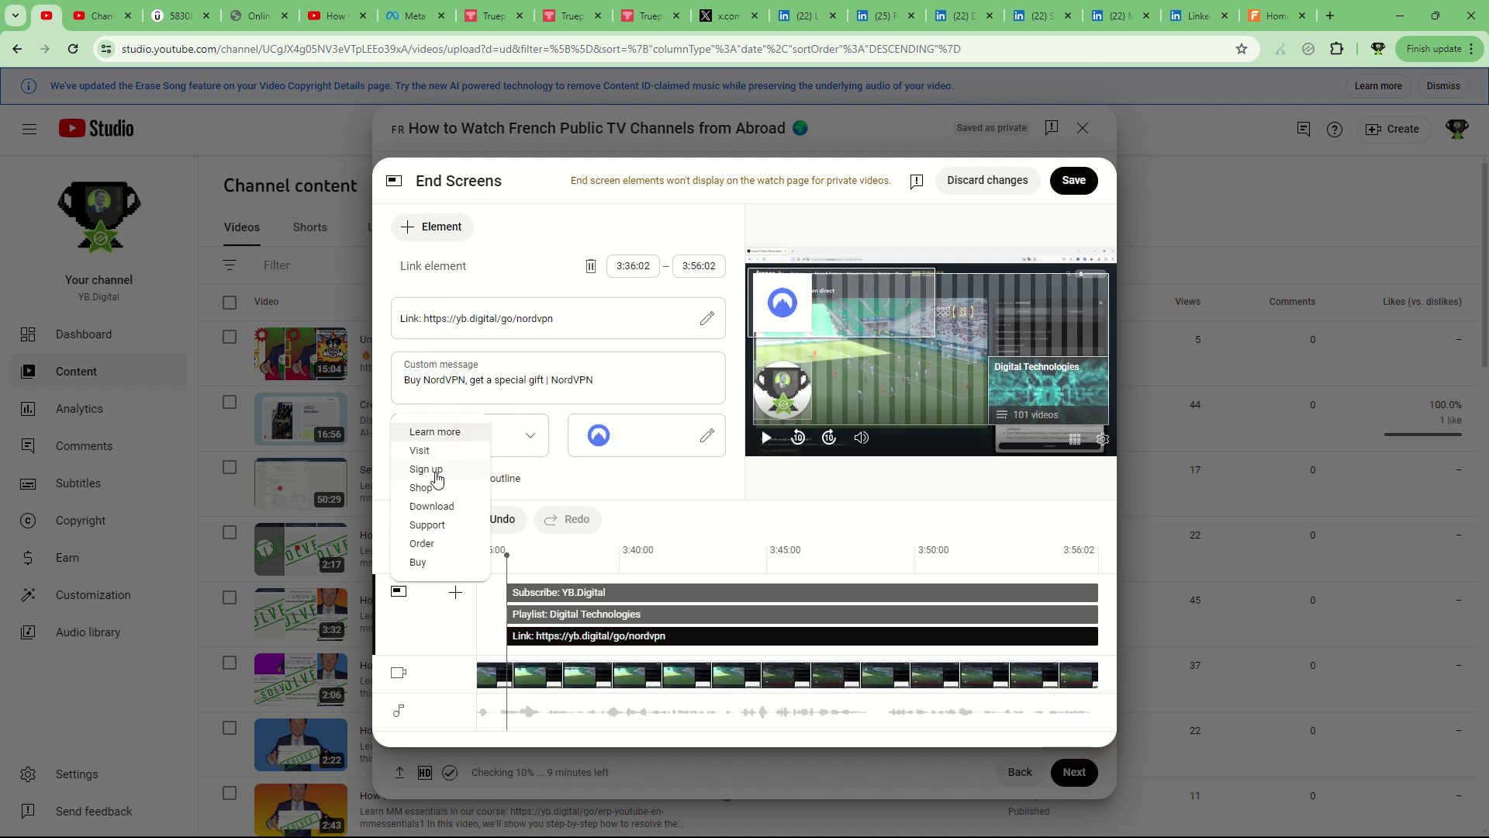
{"action": "left_click", "coordinate": [452, 472]}
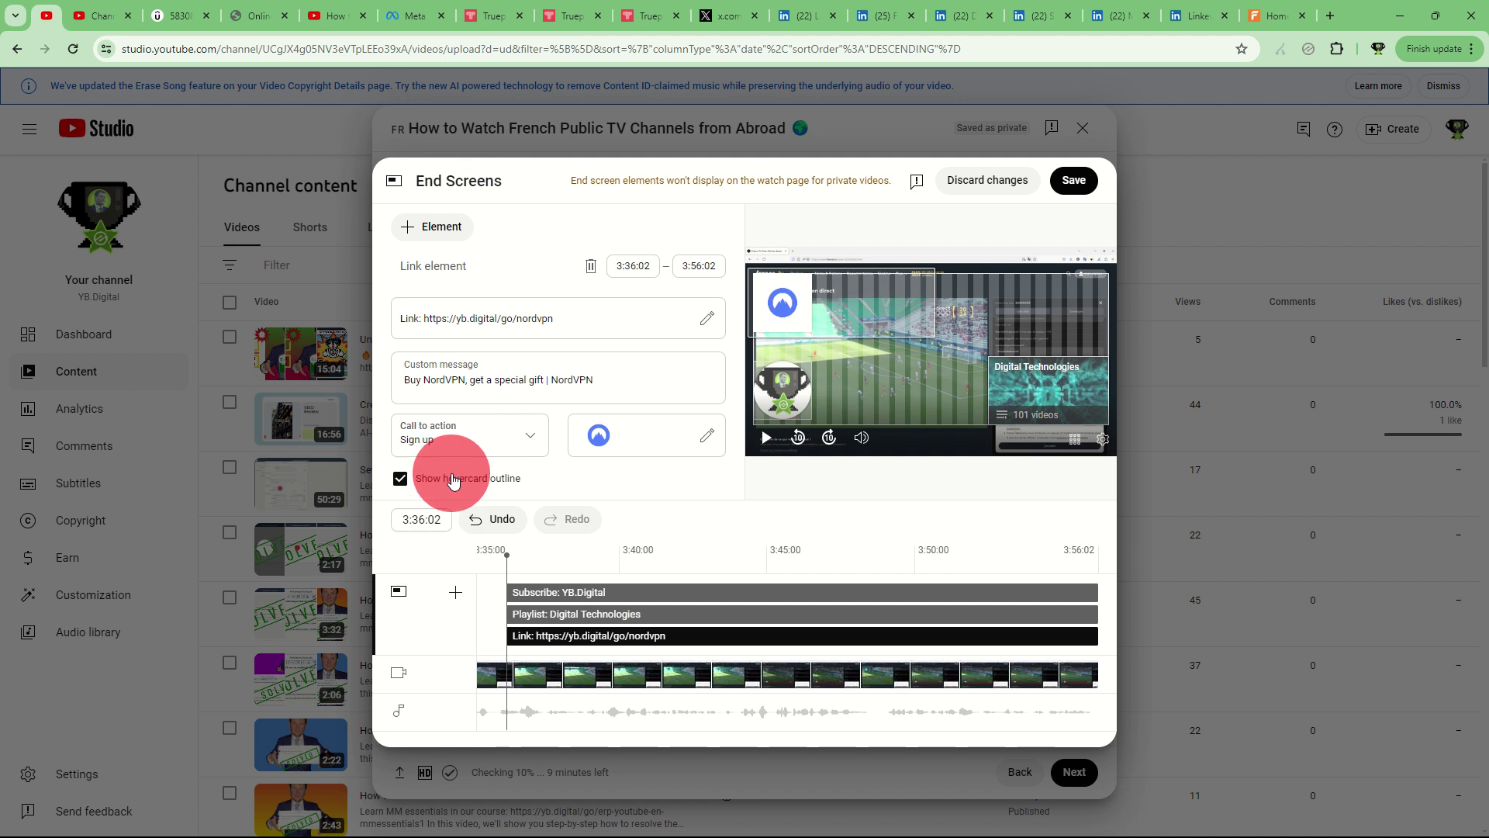
{"action": "left_click", "coordinate": [1060, 180]}
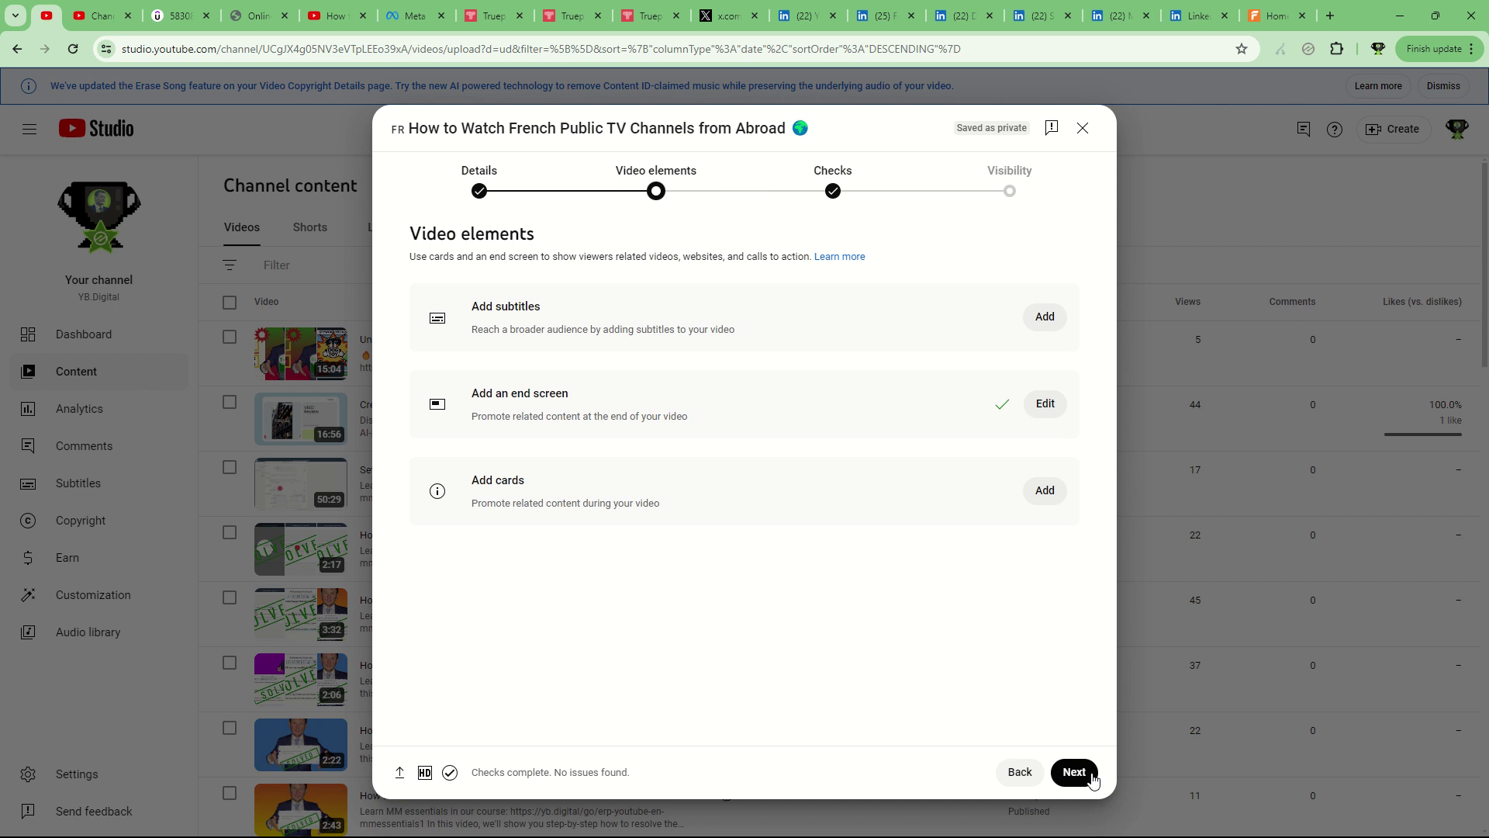
Step: Continue through the checks to the visibility settings and publish the video as Public
{"action": "left_click", "coordinate": [1093, 780]}
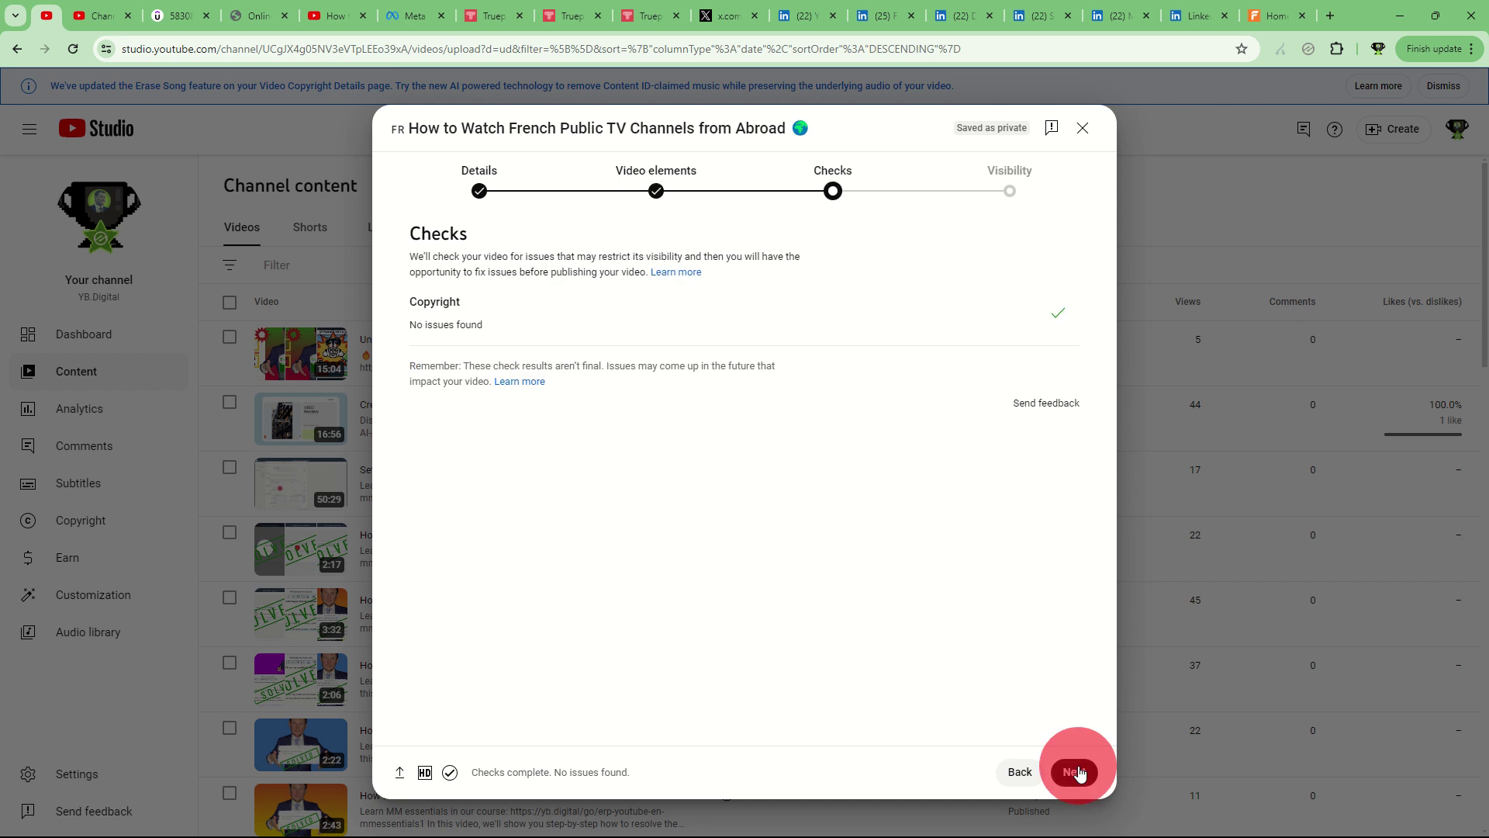
{"action": "left_click", "coordinate": [1083, 774]}
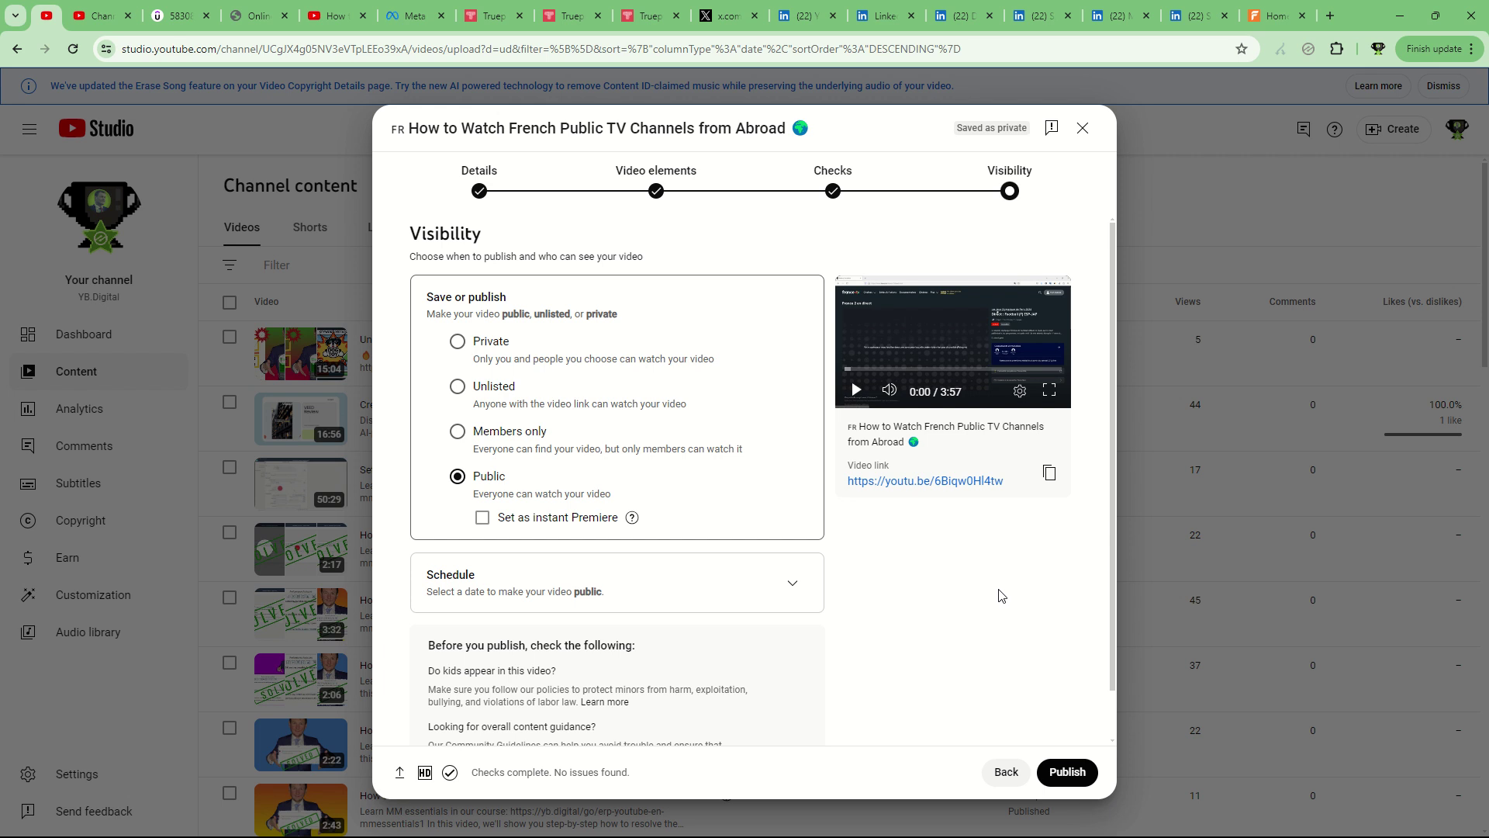
{"action": "left_click", "coordinate": [1066, 773]}
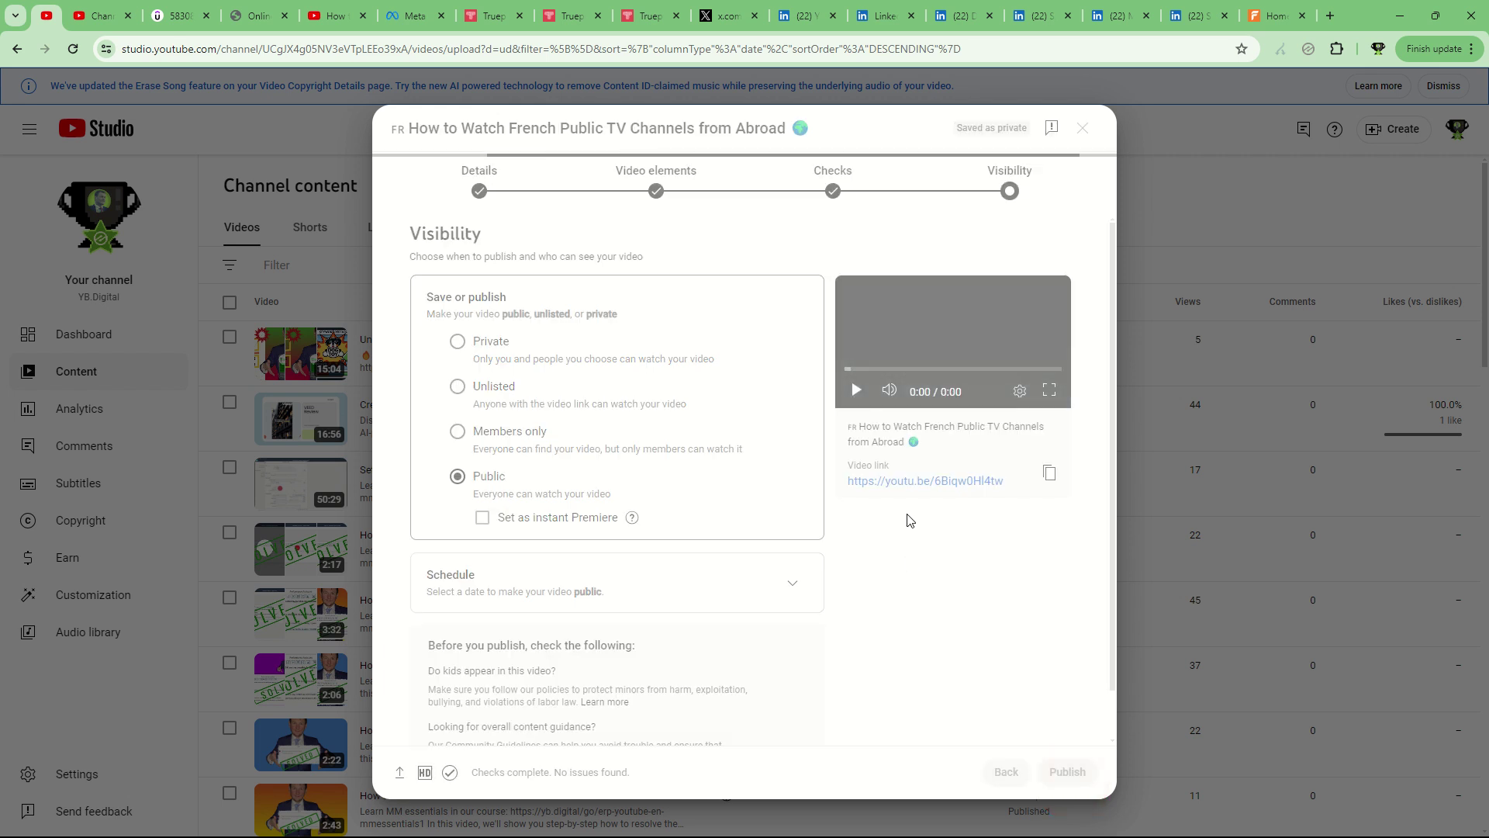